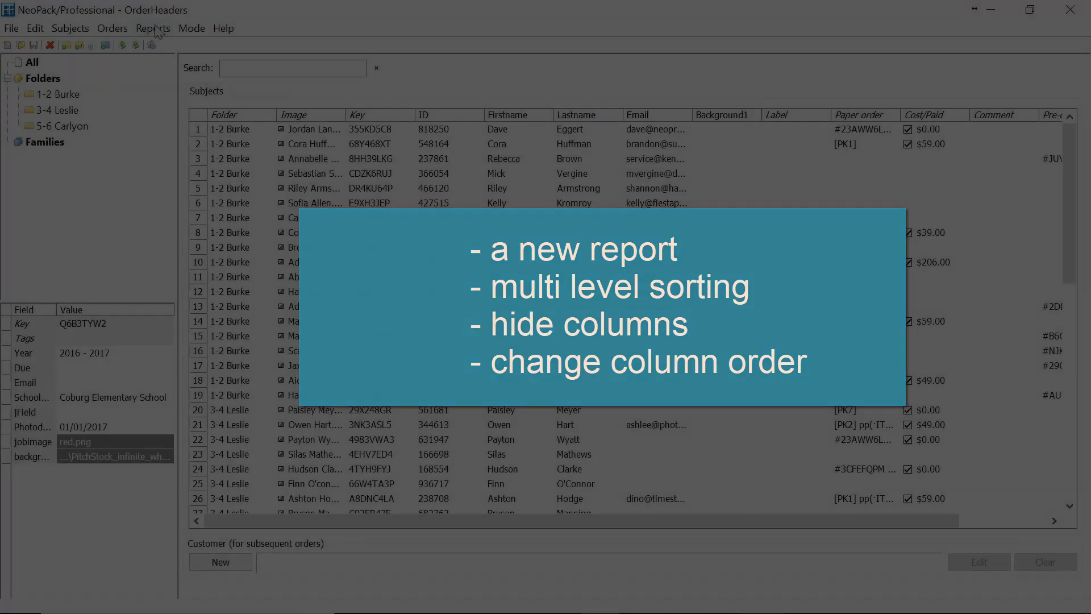
pyautogui.click(156, 29)
pyautogui.click(242, 7)
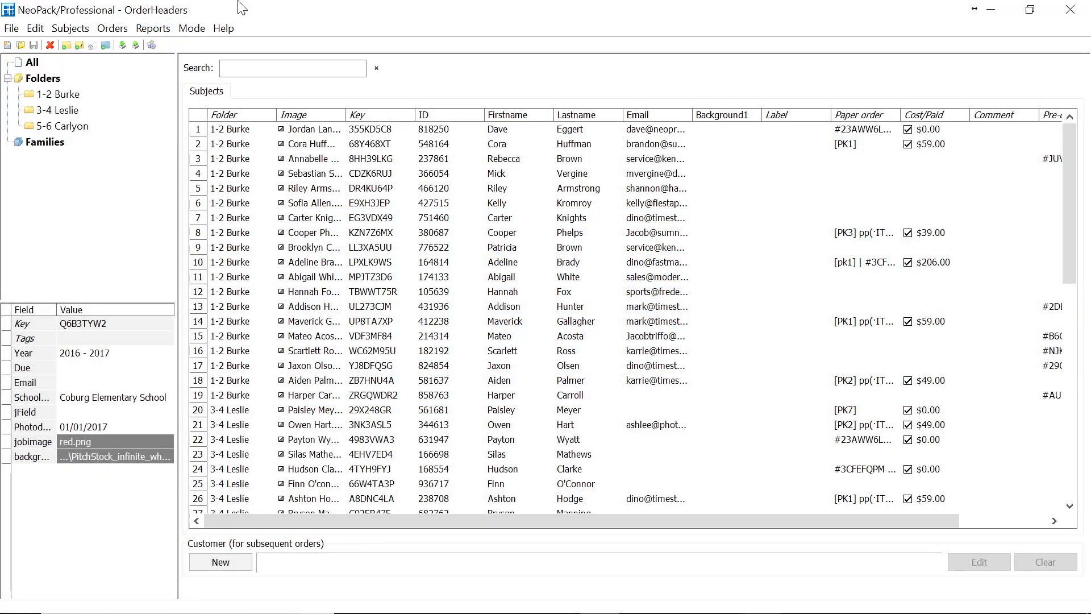
pyautogui.click(20, 45)
pyautogui.click(648, 463)
# Step: Generate the Folder orders report using the Microsoft Print to PDF printer
pyautogui.click(146, 32)
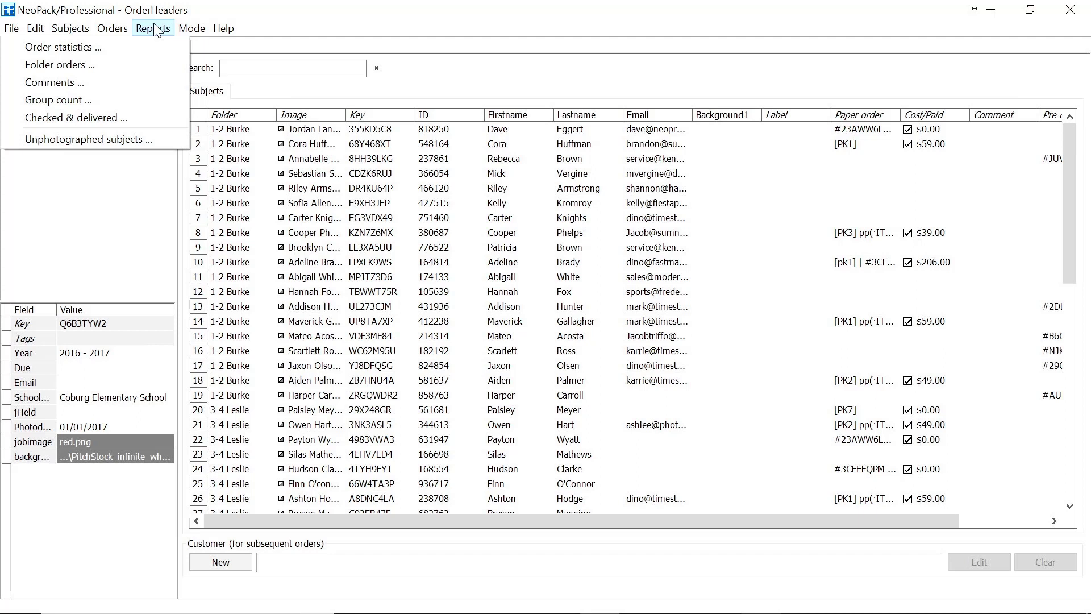
pyautogui.click(136, 63)
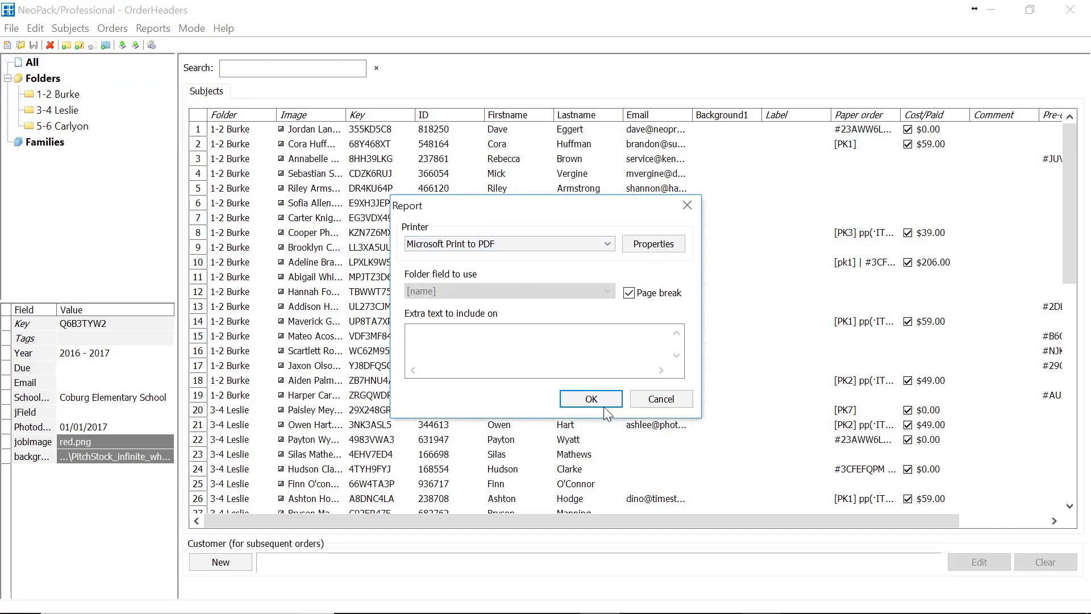
pyautogui.click(606, 400)
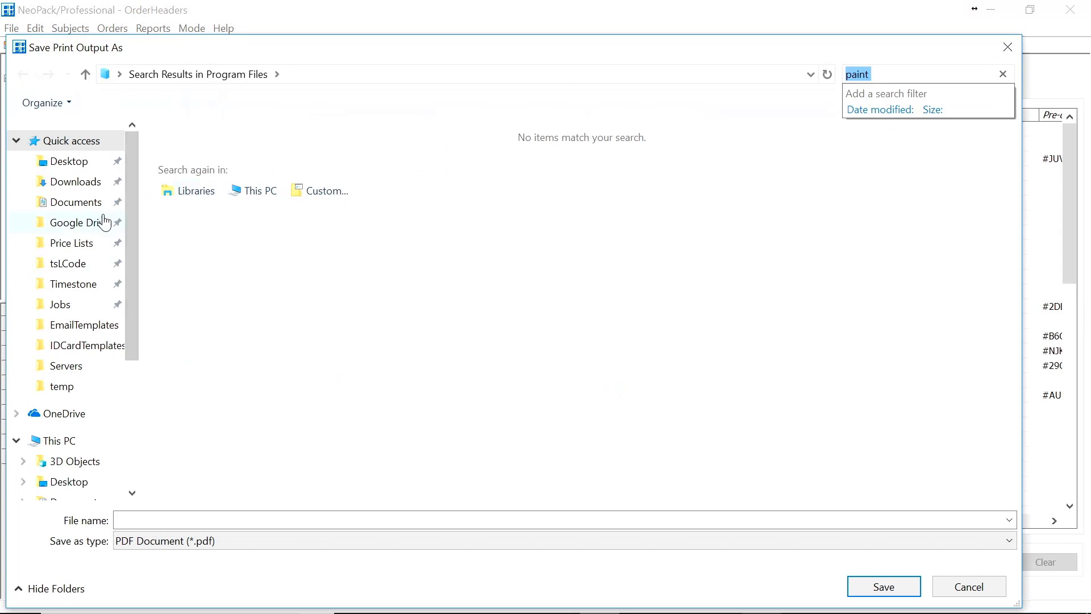
# Step: Save the report as a PDF named FolderReport on the Desktop
pyautogui.click(68, 162)
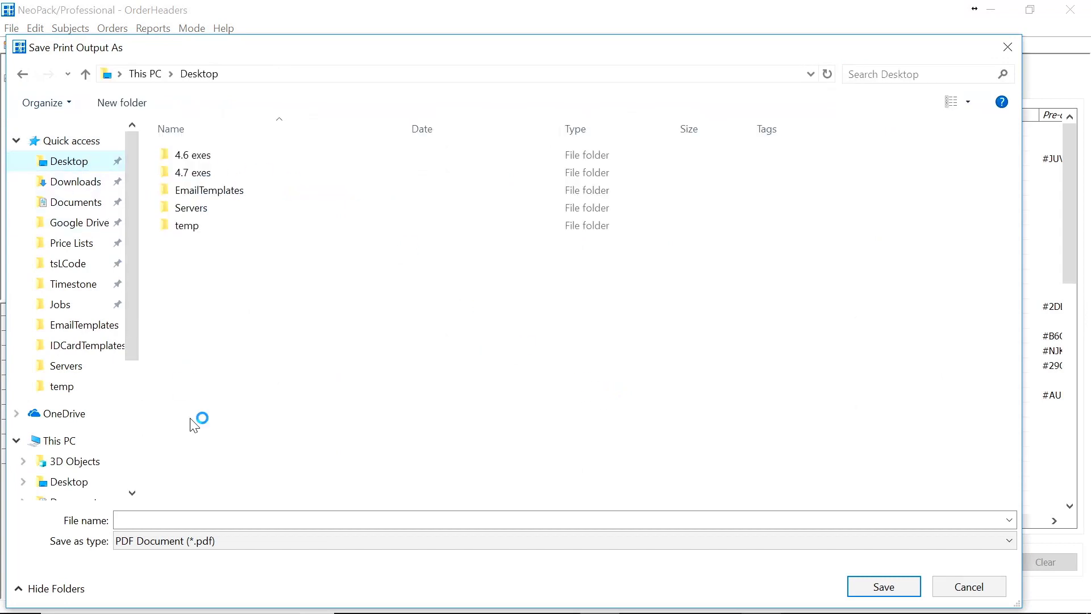
pyautogui.click(177, 517)
pyautogui.write('Folder')
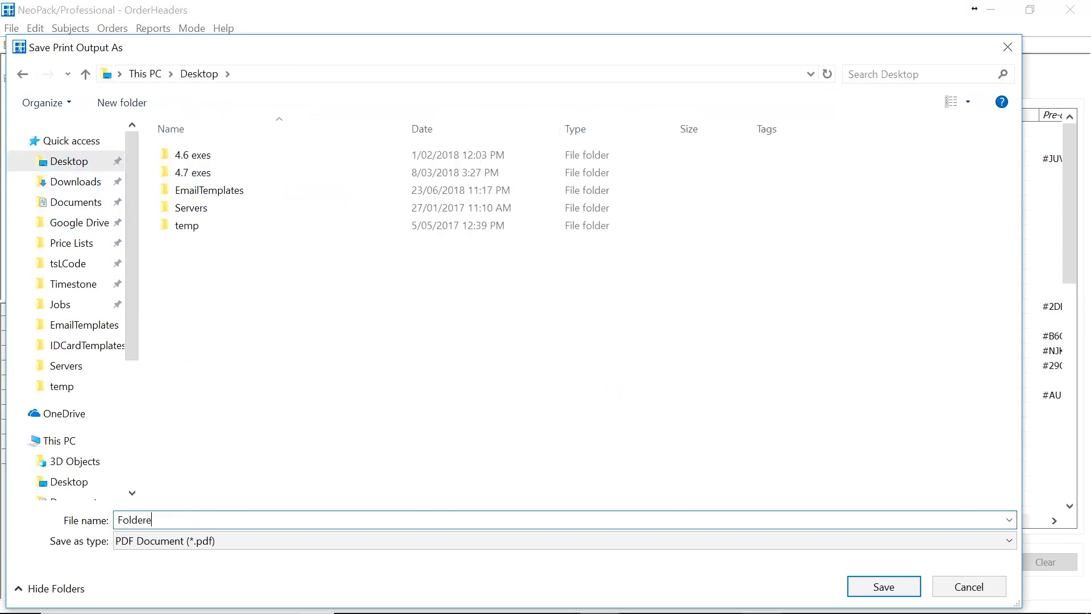
pyautogui.write('Report')
pyautogui.click(905, 586)
# Step: Open FolderReport.pdf from the desktop in Adobe Acrobat Reader and examine how the orders are grouped by folder across its pages
pyautogui.click(993, 11)
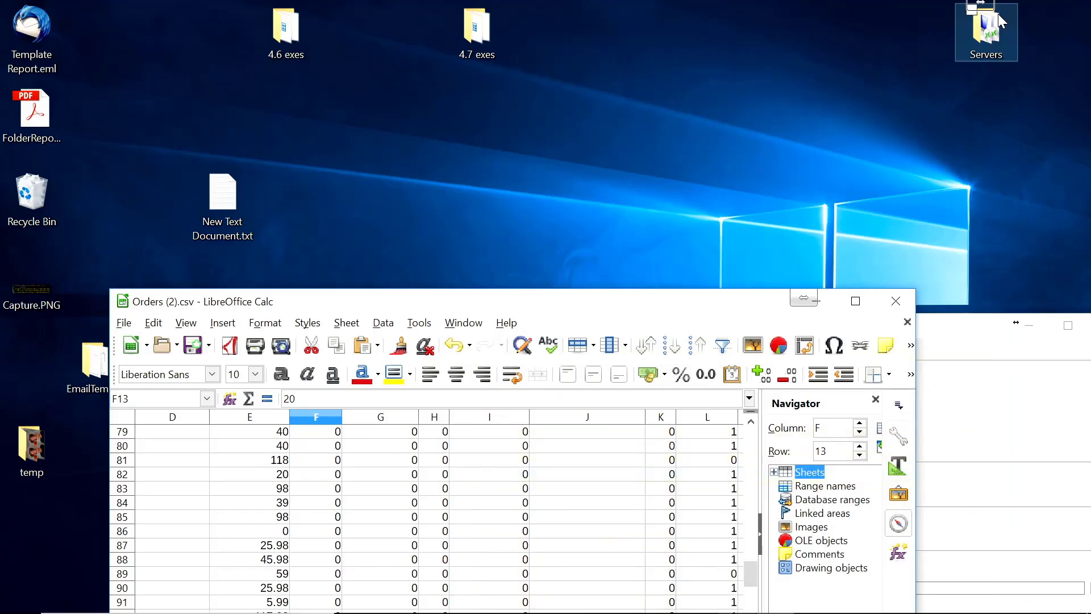
pyautogui.doubleClick(46, 117)
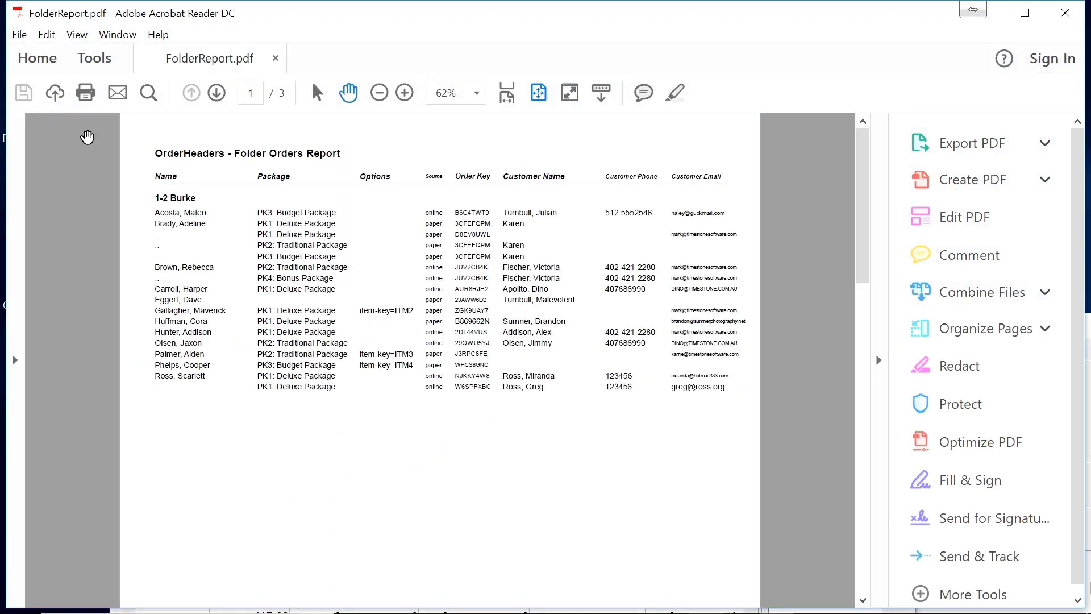
pyautogui.click(411, 94)
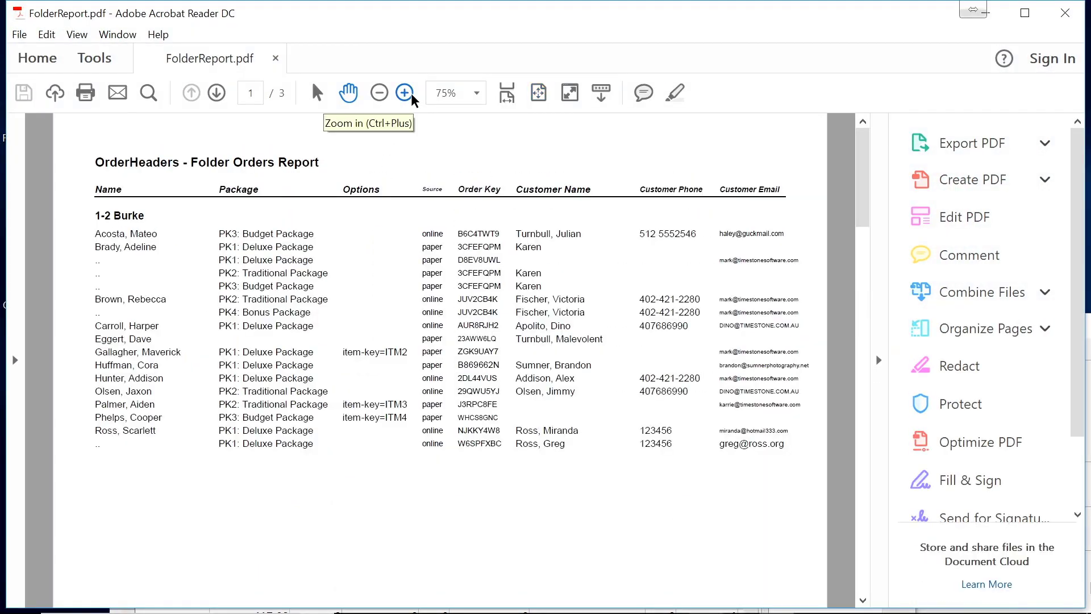
pyautogui.click(410, 94)
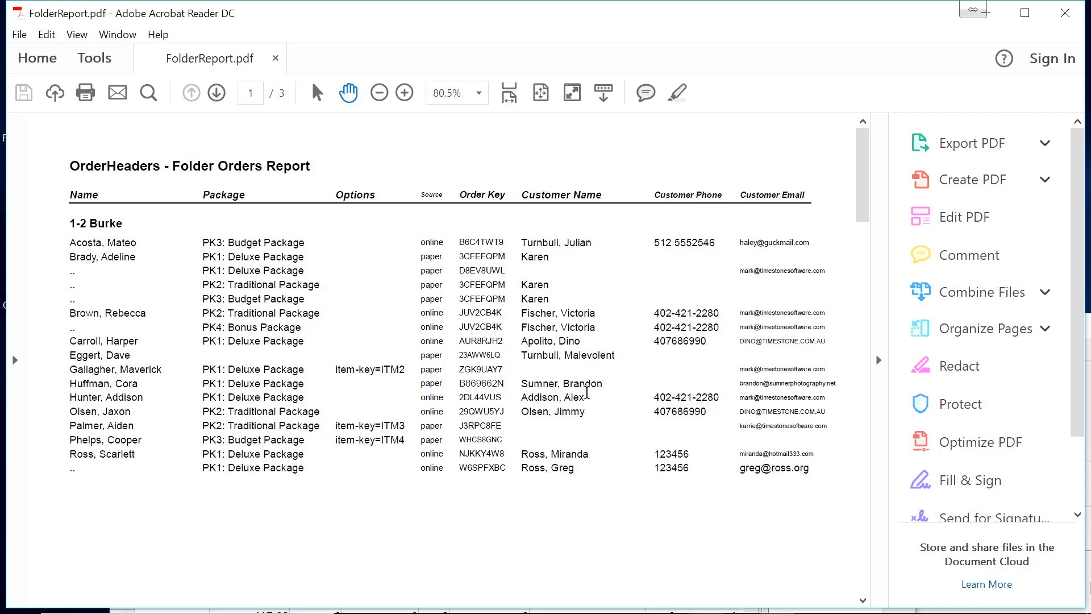
pyautogui.scroll(-10, 585, 392)
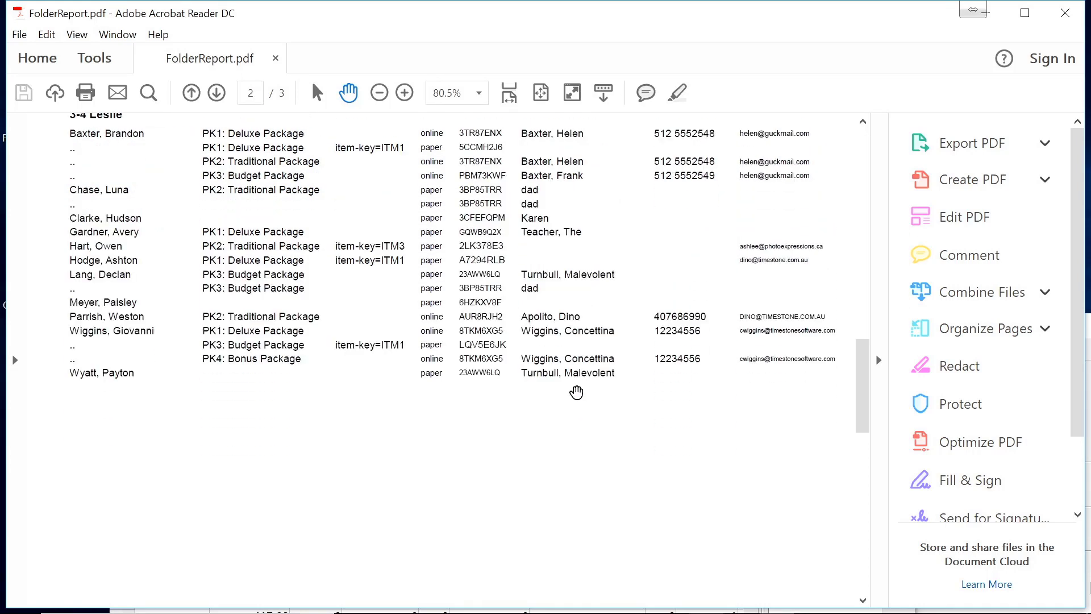
pyautogui.scroll(-8, 574, 391)
pyautogui.scroll(10, 563, 380)
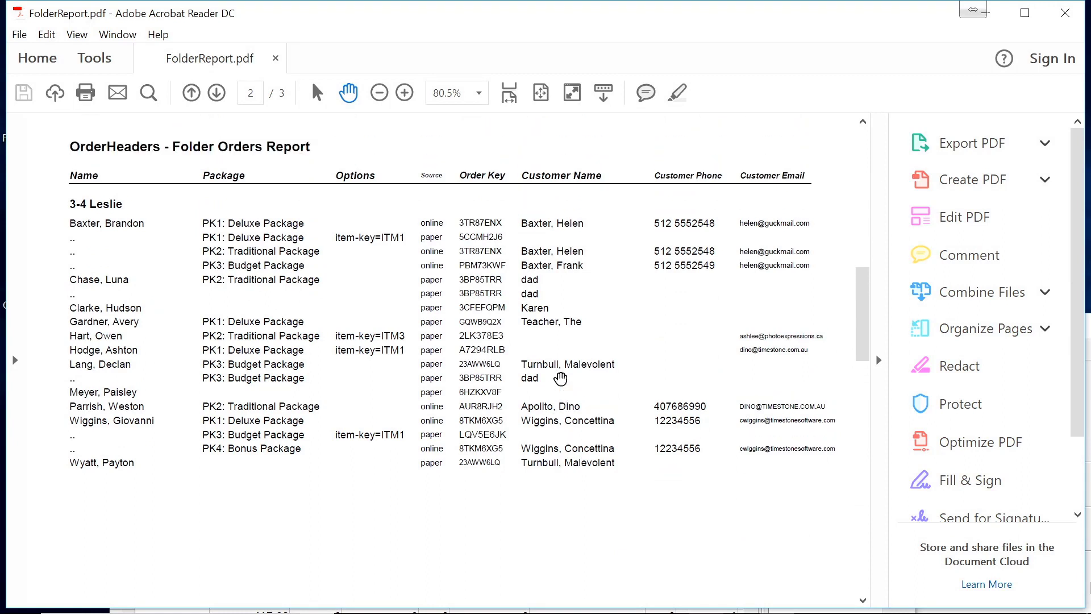
pyautogui.scroll(1, 560, 377)
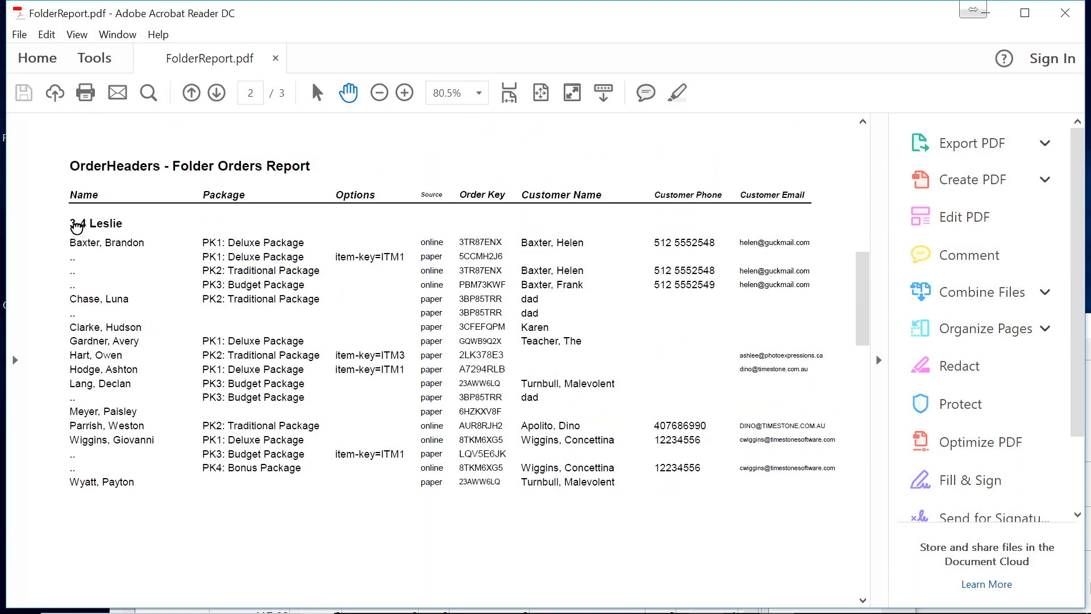
pyautogui.moveTo(77, 227); pyautogui.dragTo(121, 225)
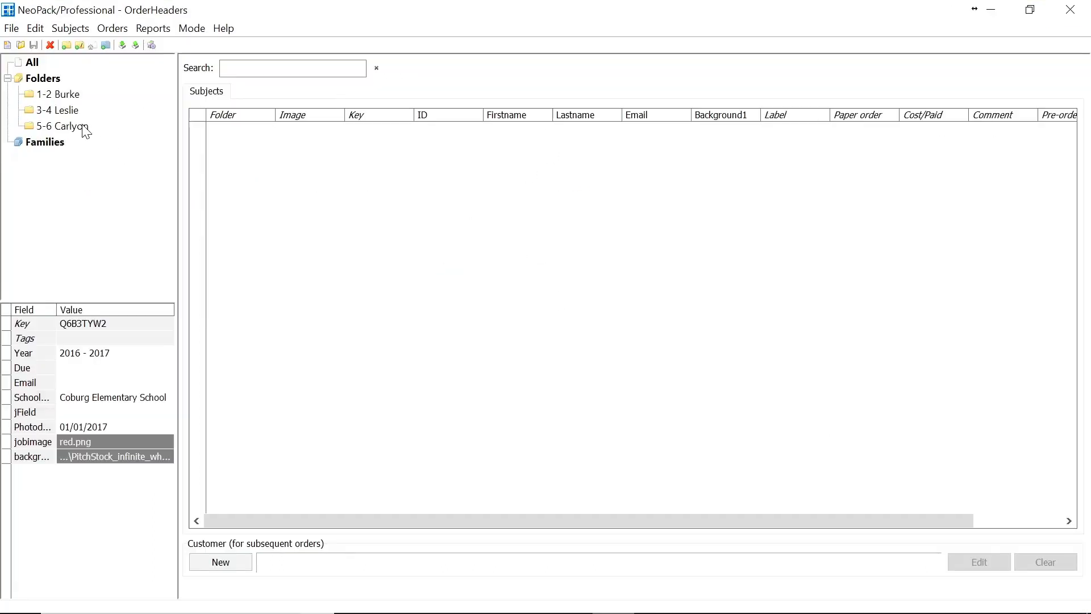
# Step: List all subjects of the OrderHeaders job and sort them by Paper order in descending order
pyautogui.click(34, 65)
pyautogui.moveTo(712, 521); pyautogui.dragTo(796, 522)
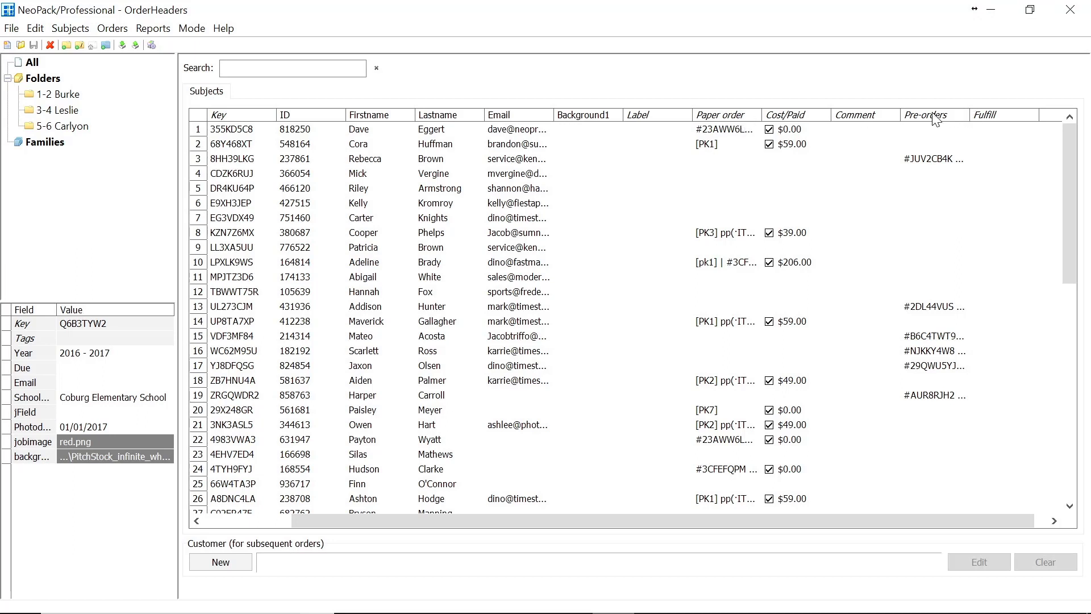
pyautogui.click(722, 117)
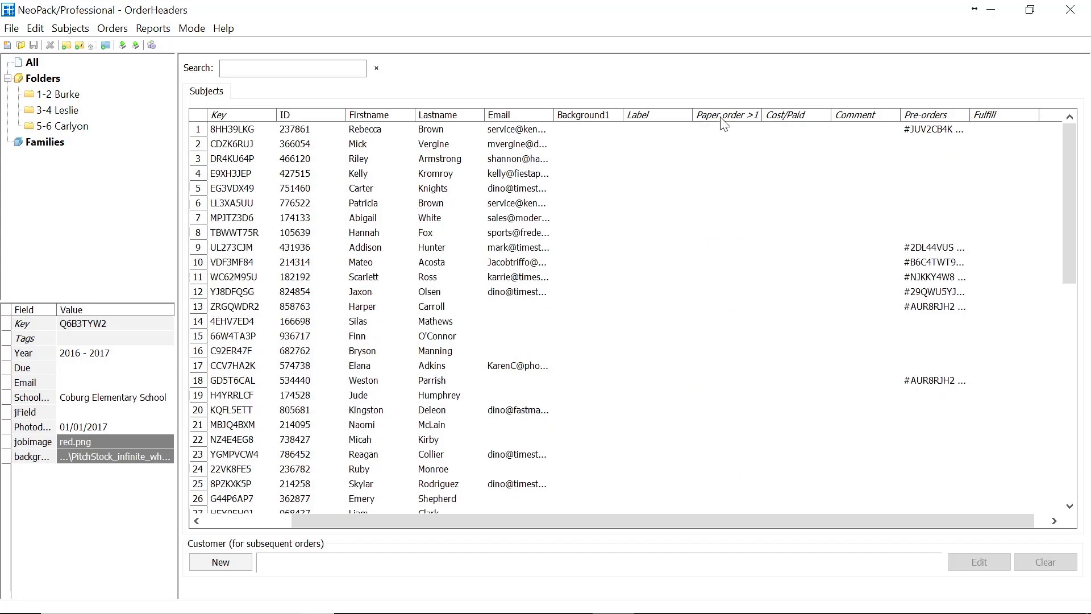
pyautogui.click(723, 117)
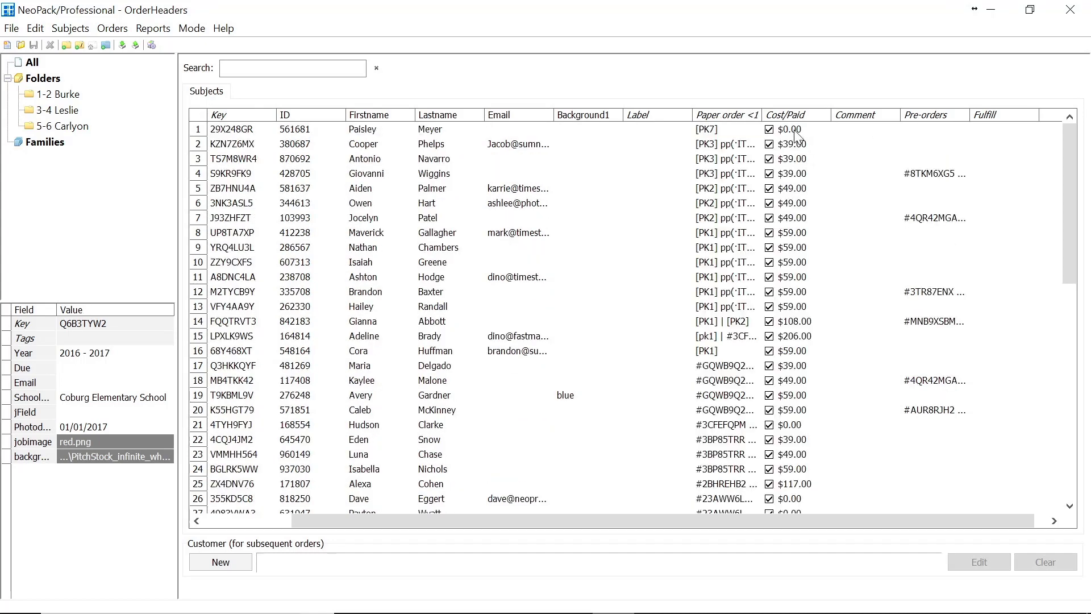
# Step: Re-sort the subjects one column at a time by Pre-orders descending, Fulfill descending and Paper order
pyautogui.click(931, 116)
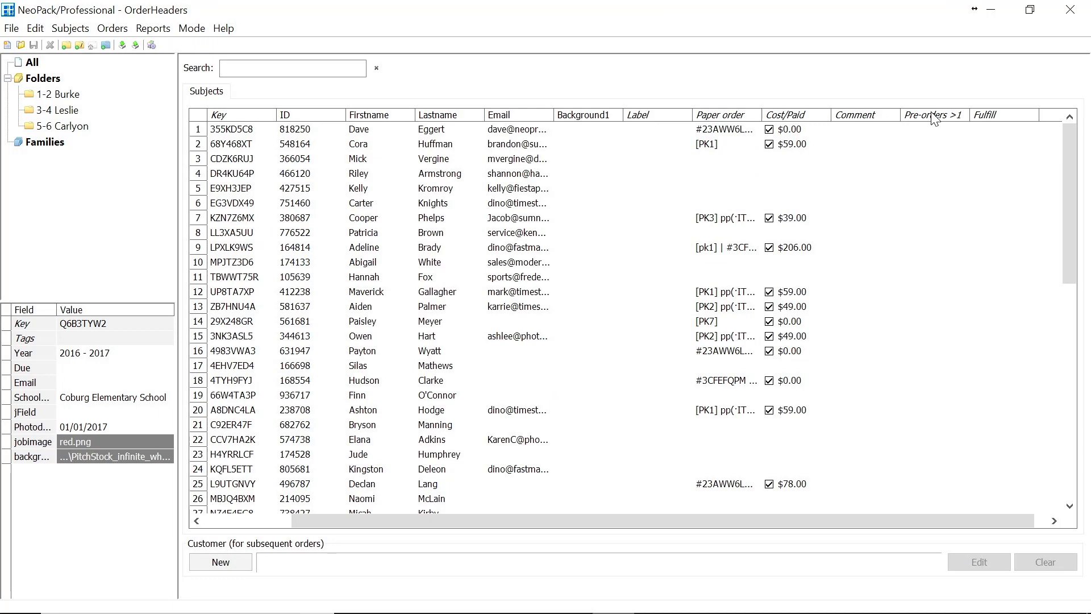
pyautogui.click(932, 116)
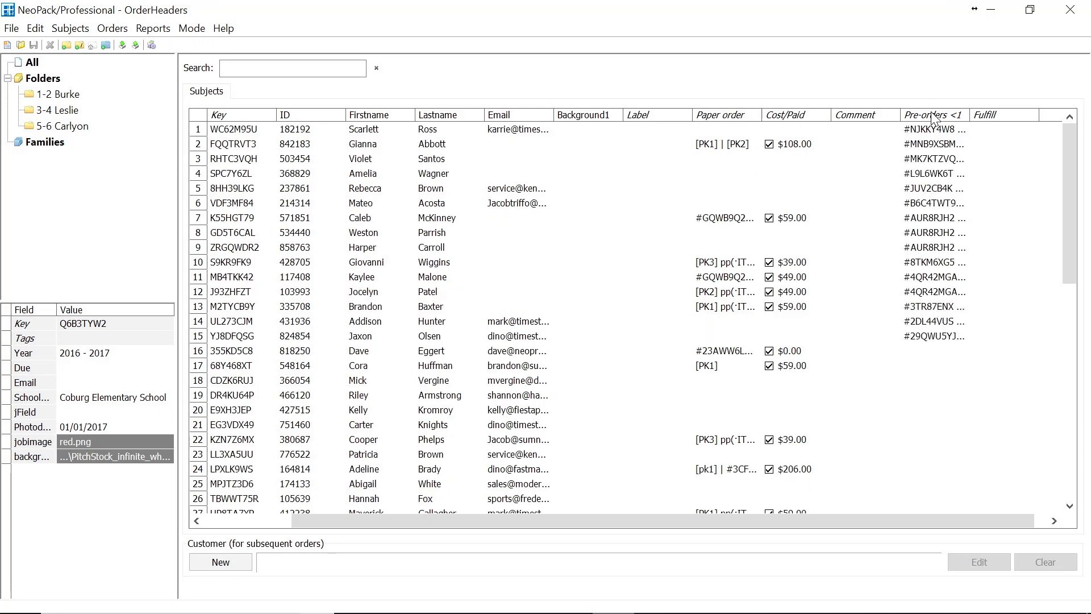
pyautogui.click(989, 117)
pyautogui.click(987, 116)
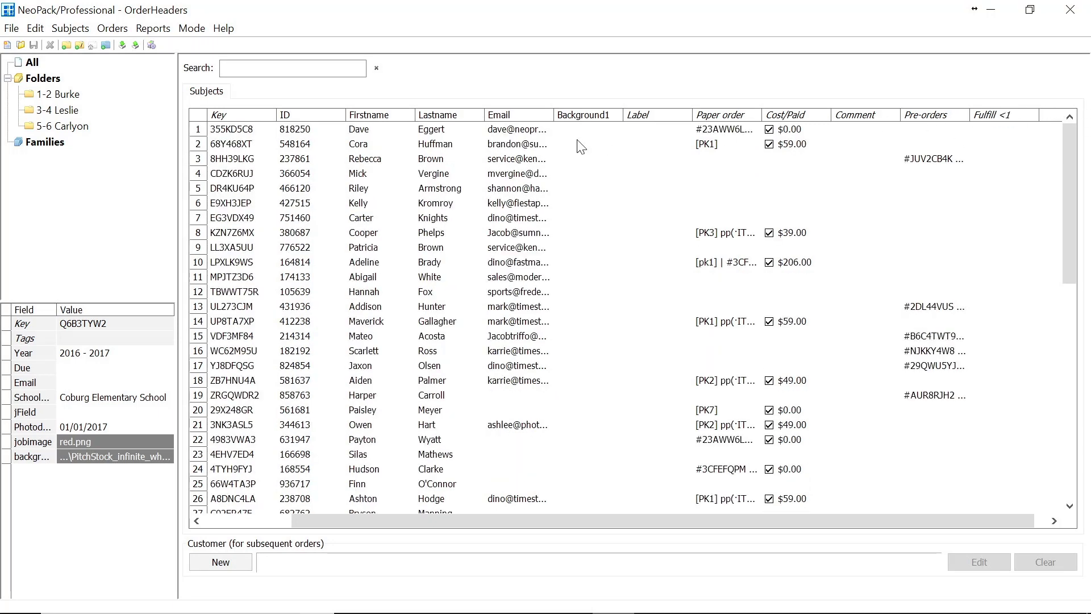
pyautogui.click(736, 117)
pyautogui.click(740, 117)
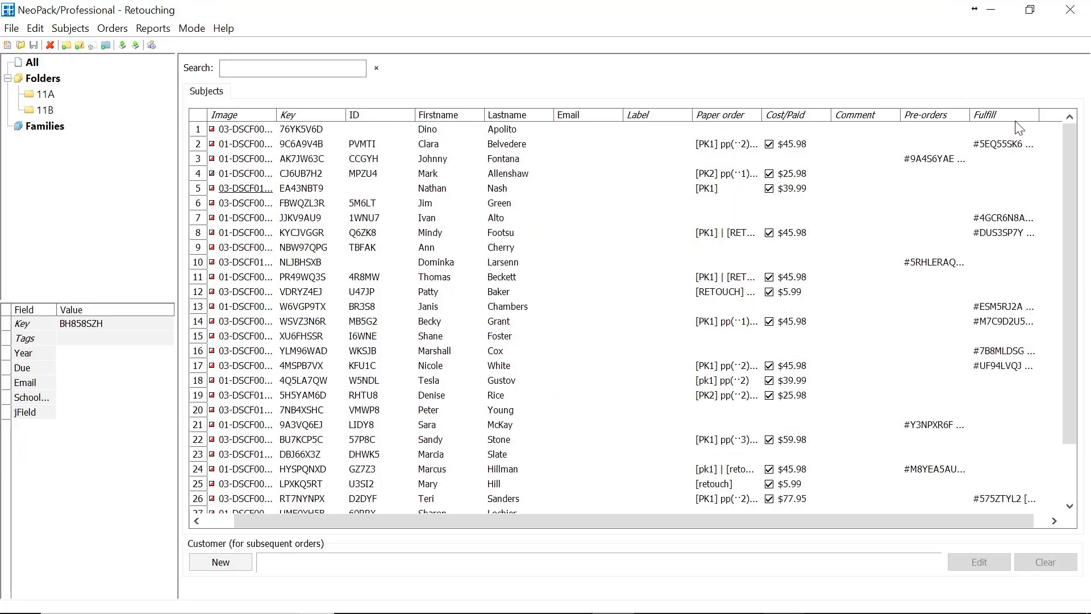
# Step: In the Retouching job, sort the subjects in descending order by Fulfill, Paper order and Pre-orders, one column at a time
pyautogui.click(1016, 120)
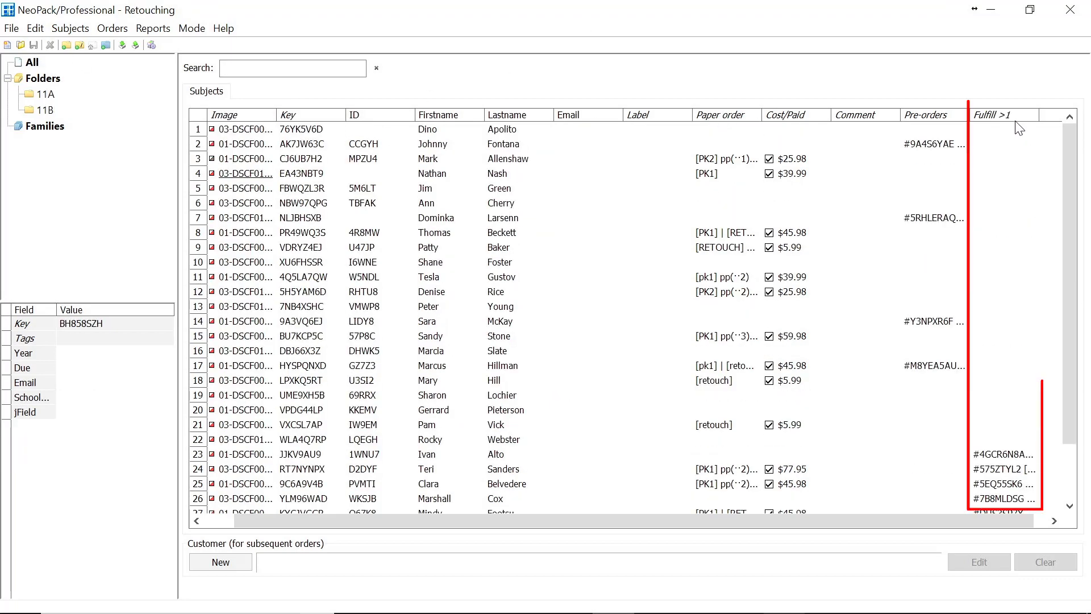
pyautogui.click(1016, 120)
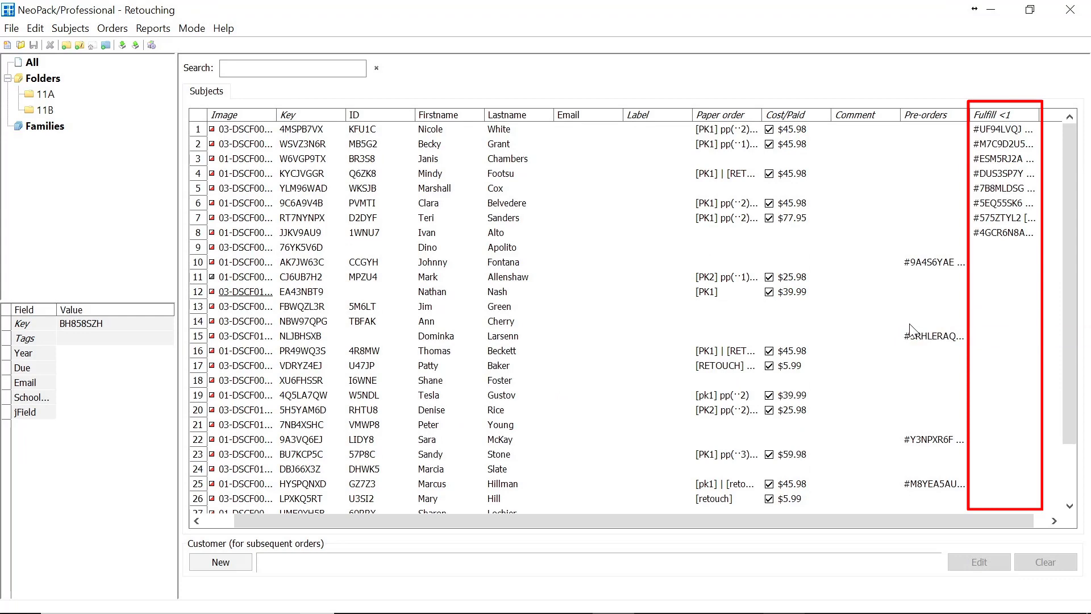
pyautogui.click(708, 117)
pyautogui.click(709, 116)
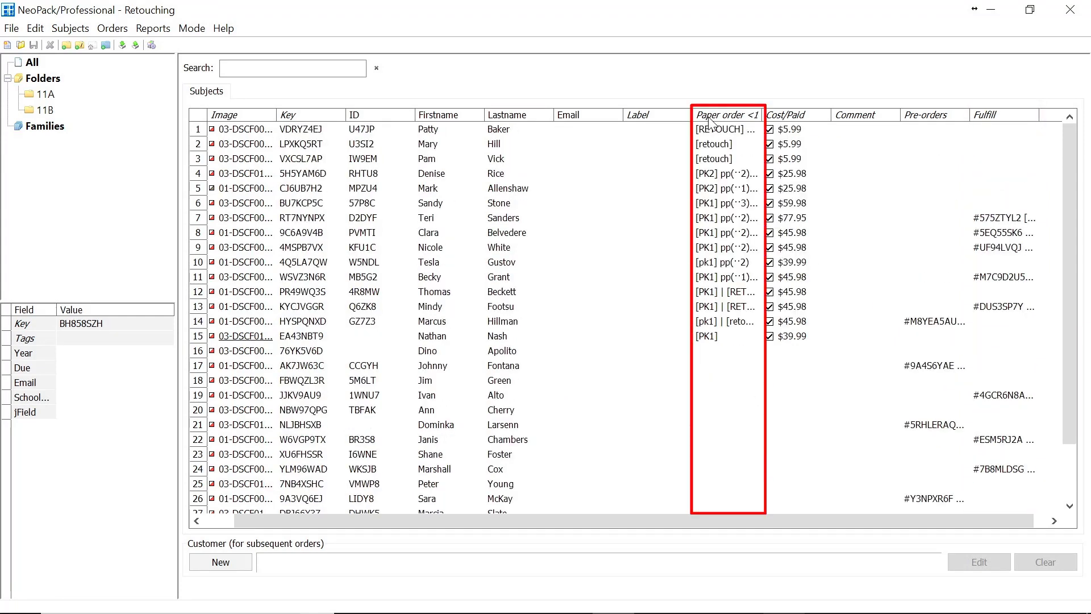
pyautogui.click(943, 116)
pyautogui.click(943, 117)
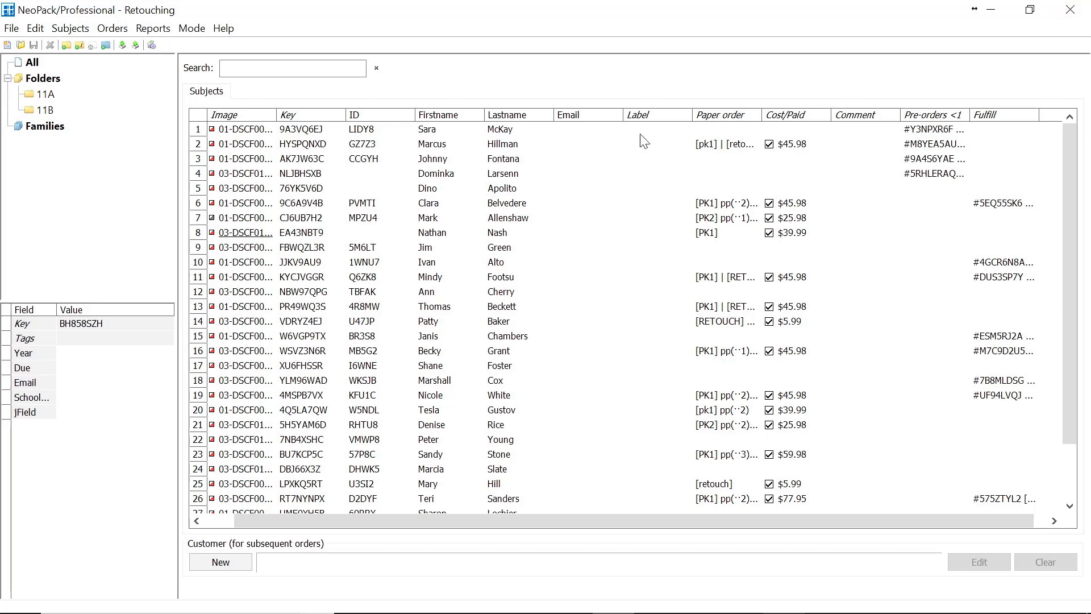
# Step: Sort the subjects by Paper order and Firstname in turn, ending with a single ascending sort on Lastname
pyautogui.click(730, 117)
pyautogui.click(731, 116)
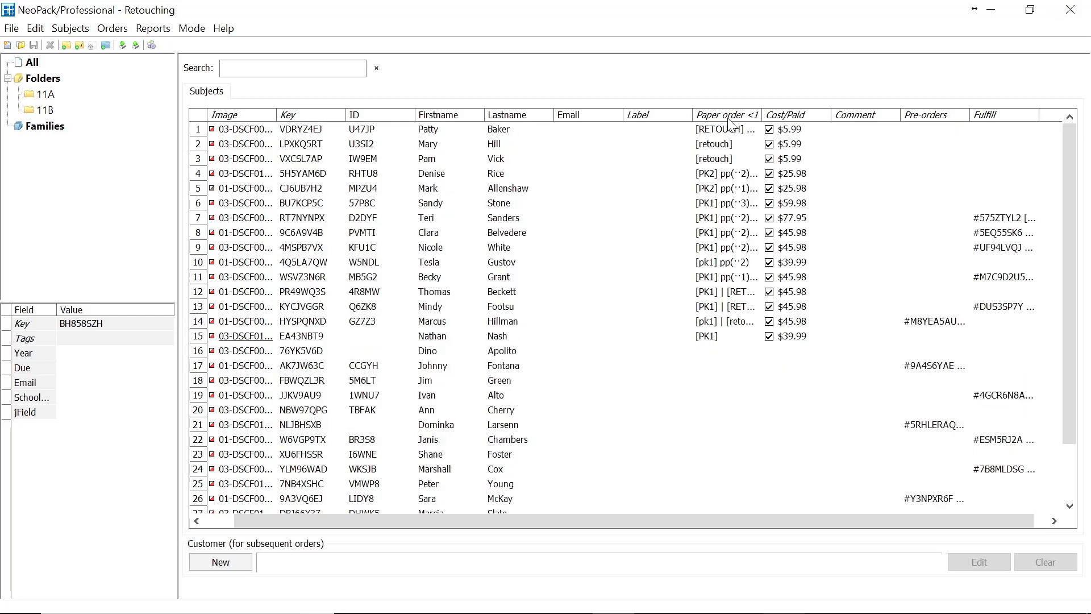
pyautogui.click(731, 117)
pyautogui.click(729, 117)
pyautogui.click(455, 118)
pyautogui.click(507, 117)
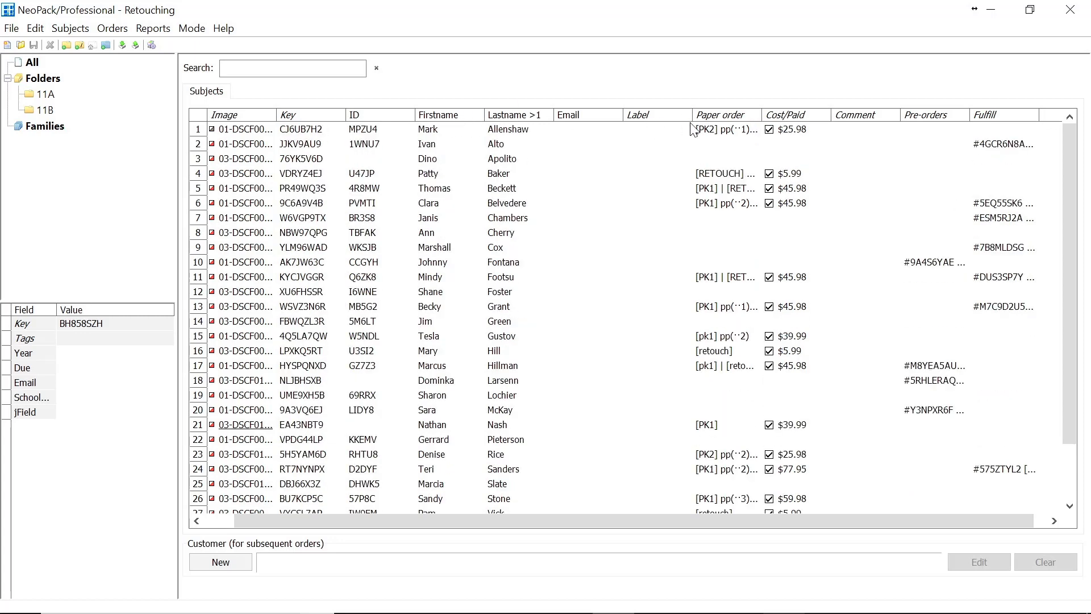
# Step: Sort the subjects by Paper order in descending order and add Lastname as the second sort level
pyautogui.click(723, 116)
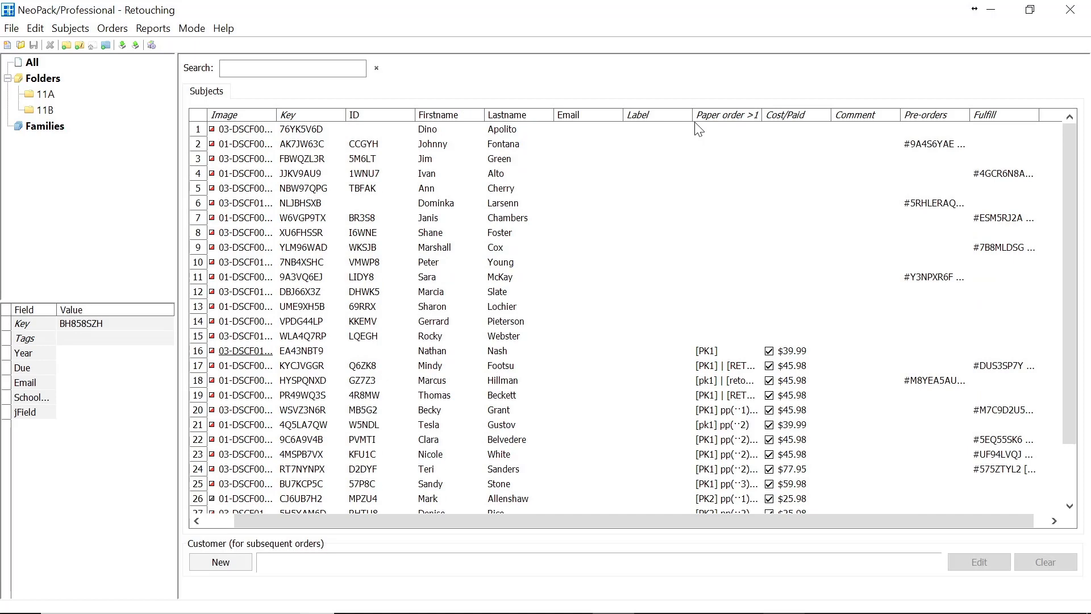
pyautogui.click(708, 118)
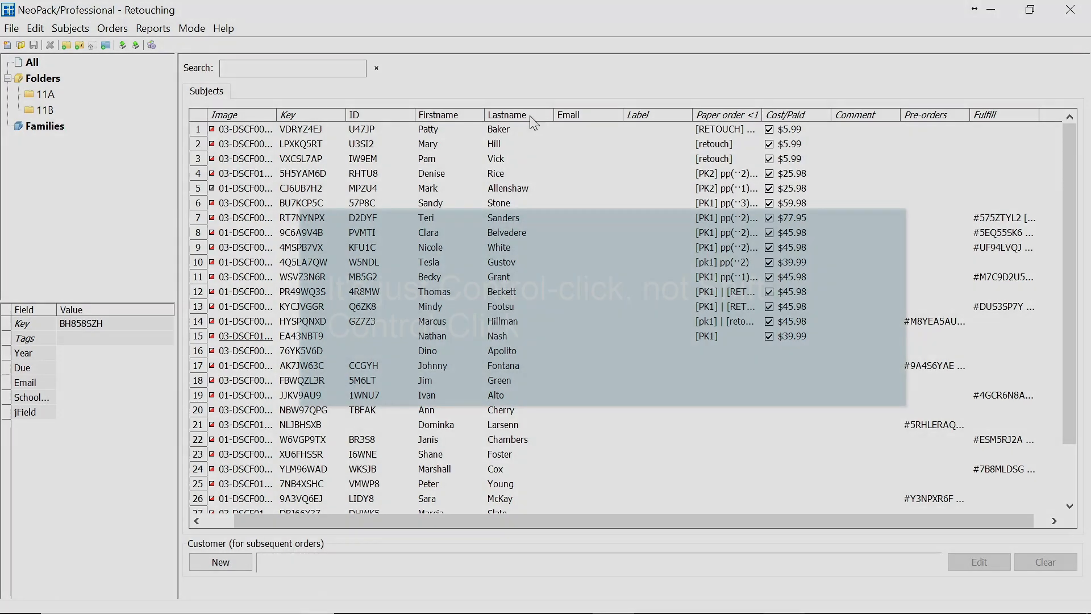
pyautogui.keyDown('ctrl'); pyautogui.click(518, 118); pyautogui.keyUp('ctrl')
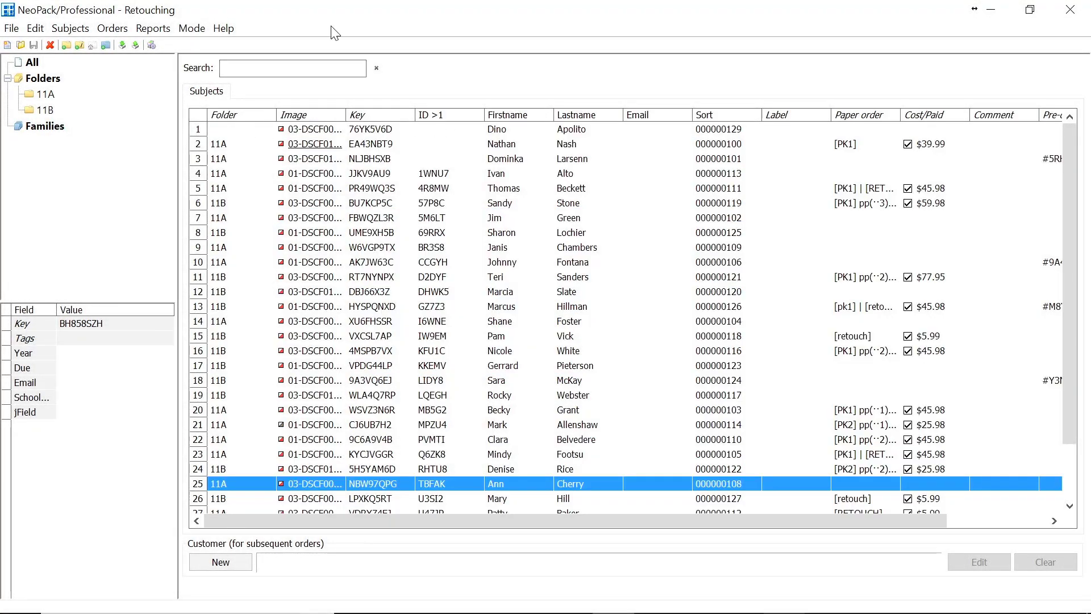
# Step: Sort the subjects by Lastname ascending and add Firstname descending as the second sort level
pyautogui.click(602, 117)
pyautogui.click(602, 117)
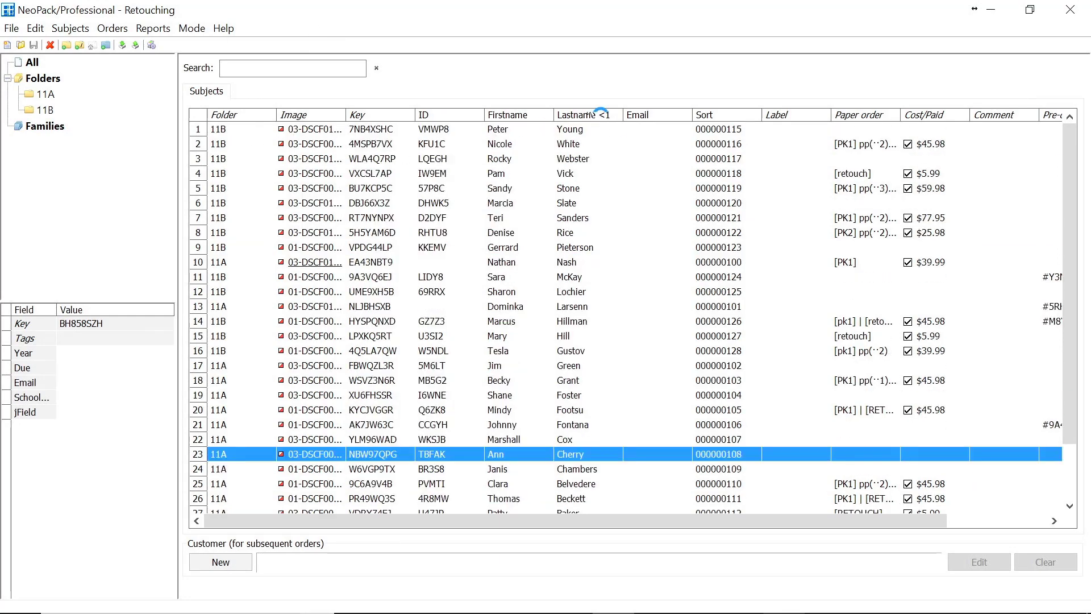
pyautogui.click(603, 119)
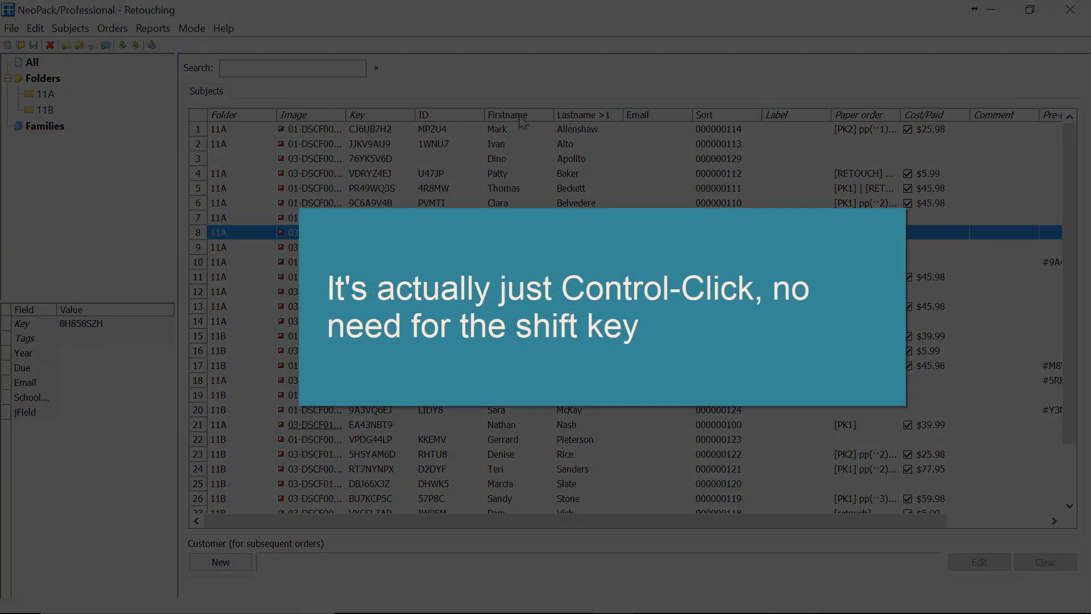
pyautogui.keyDown('ctrl'); pyautogui.click(520, 117); pyautogui.keyUp('ctrl')
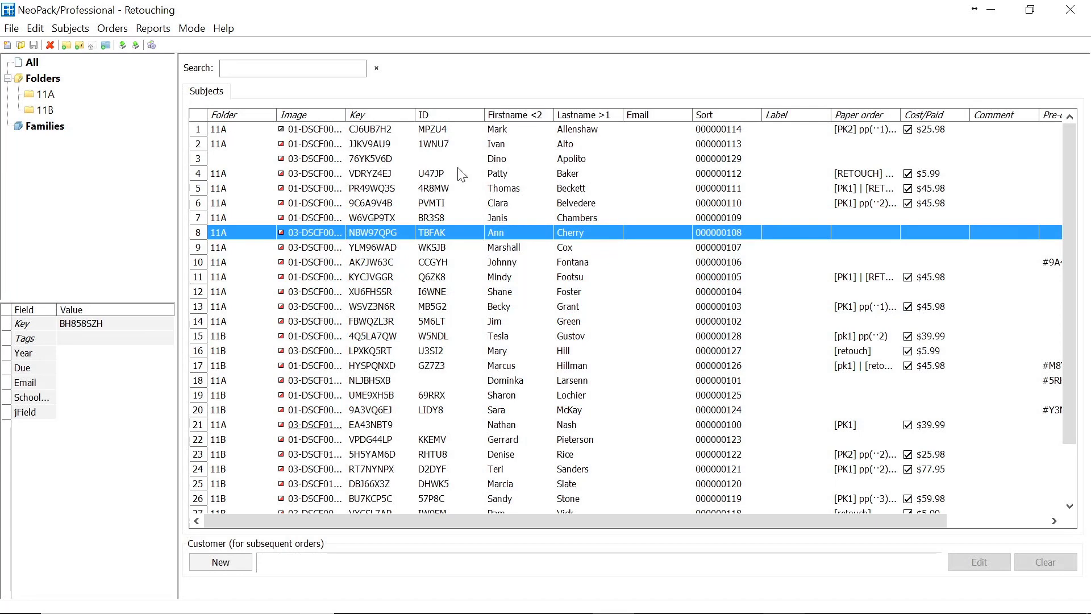
# Step: Replace the two-level sort with a sort by Image, and then by Folder in ascending order as the only level
pyautogui.click(351, 174)
pyautogui.click(312, 117)
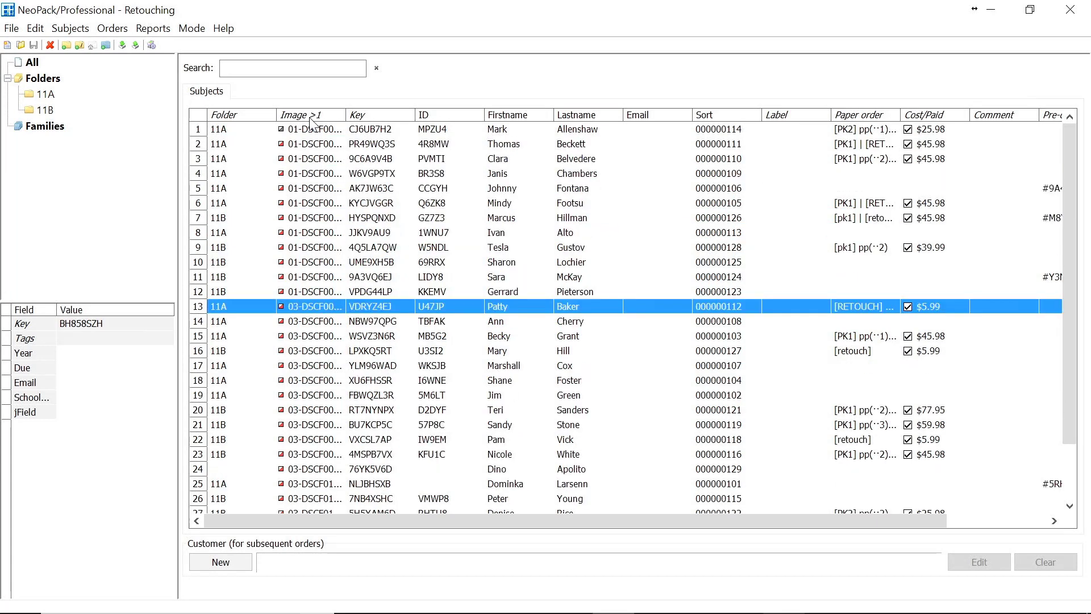
pyautogui.click(311, 119)
pyautogui.click(226, 115)
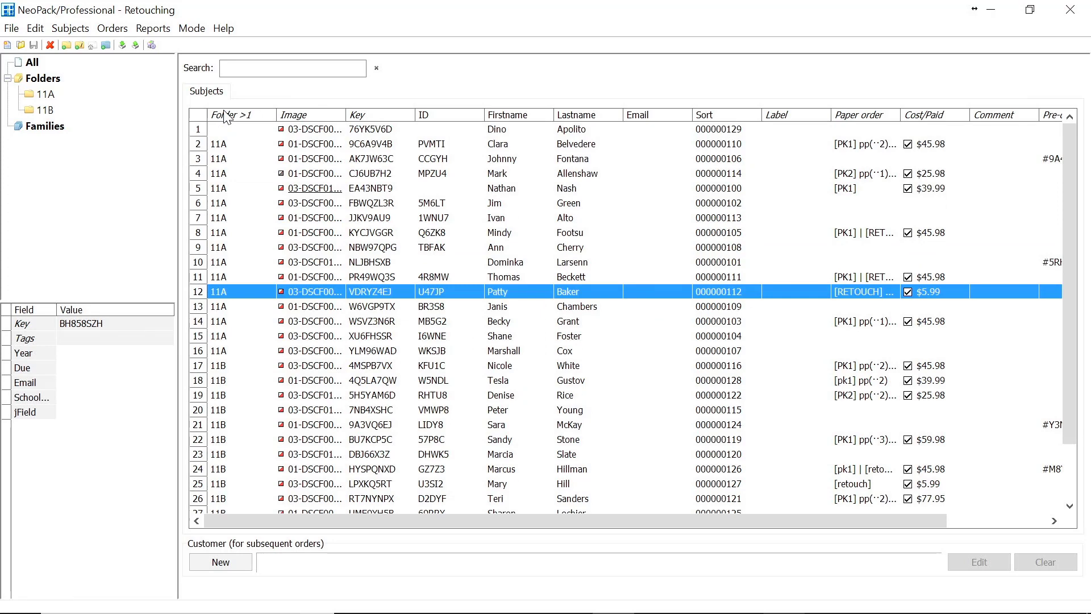
# Step: Toggle the Folder sort direction, ending in ascending order, and add Lastname ascending as the second sort level
pyautogui.click(226, 116)
pyautogui.click(226, 115)
pyautogui.click(258, 116)
pyautogui.click(257, 116)
pyautogui.click(255, 118)
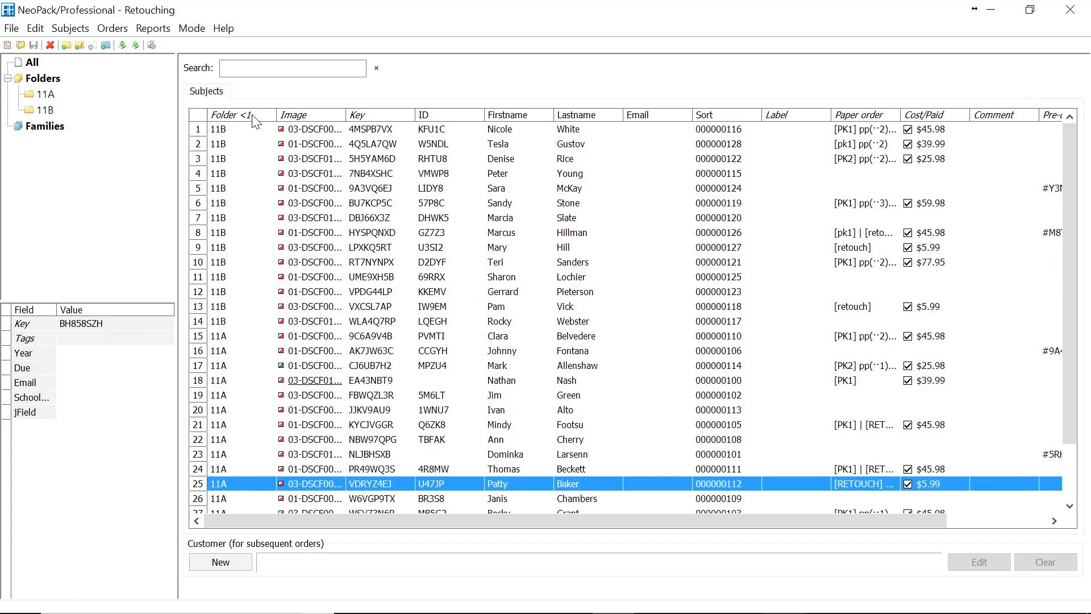
pyautogui.click(255, 119)
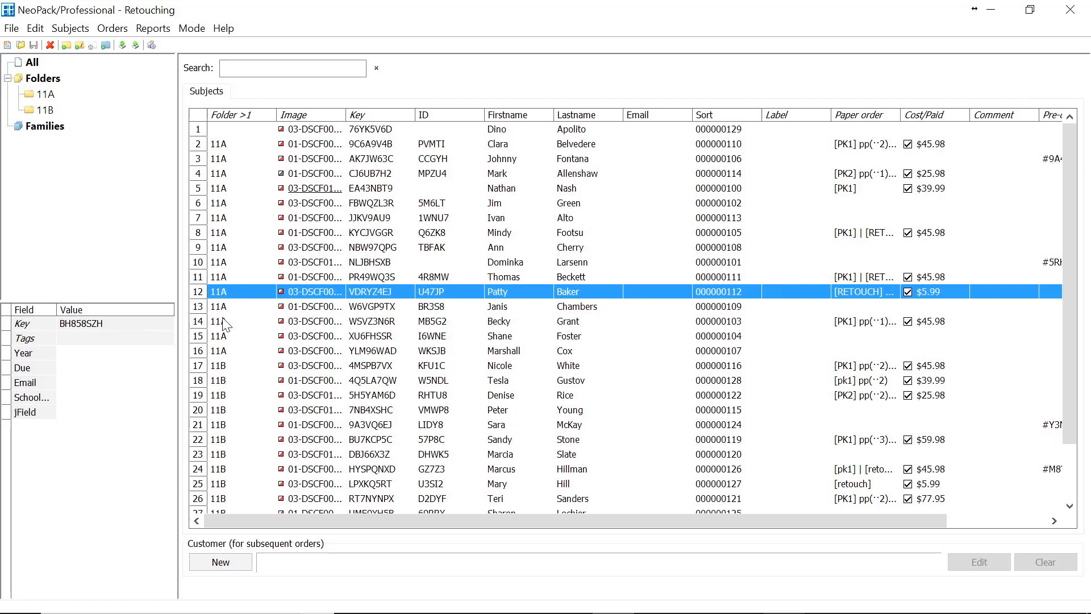
pyautogui.click(585, 115)
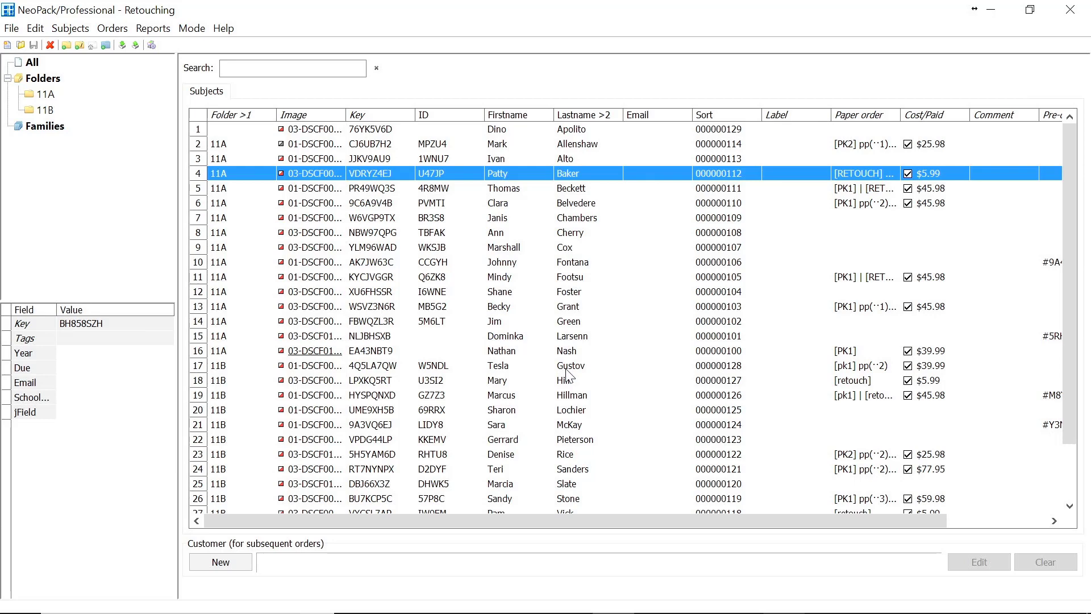
# Step: Widen the Pre-orders column slightly in the subjects table
pyautogui.moveTo(460, 523); pyautogui.dragTo(563, 549)
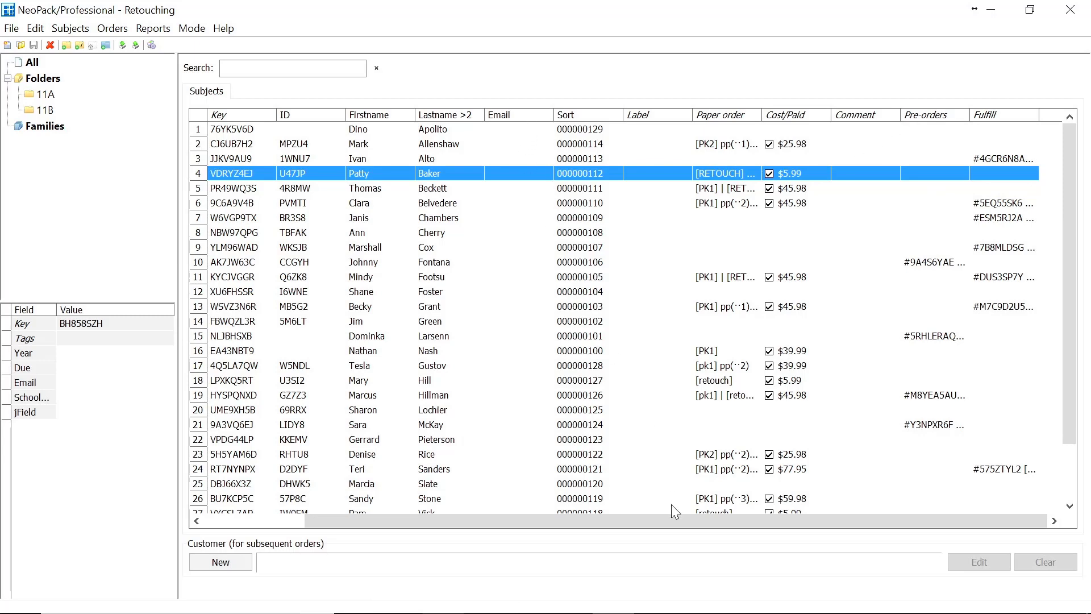
pyautogui.moveTo(670, 521); pyautogui.dragTo(595, 521)
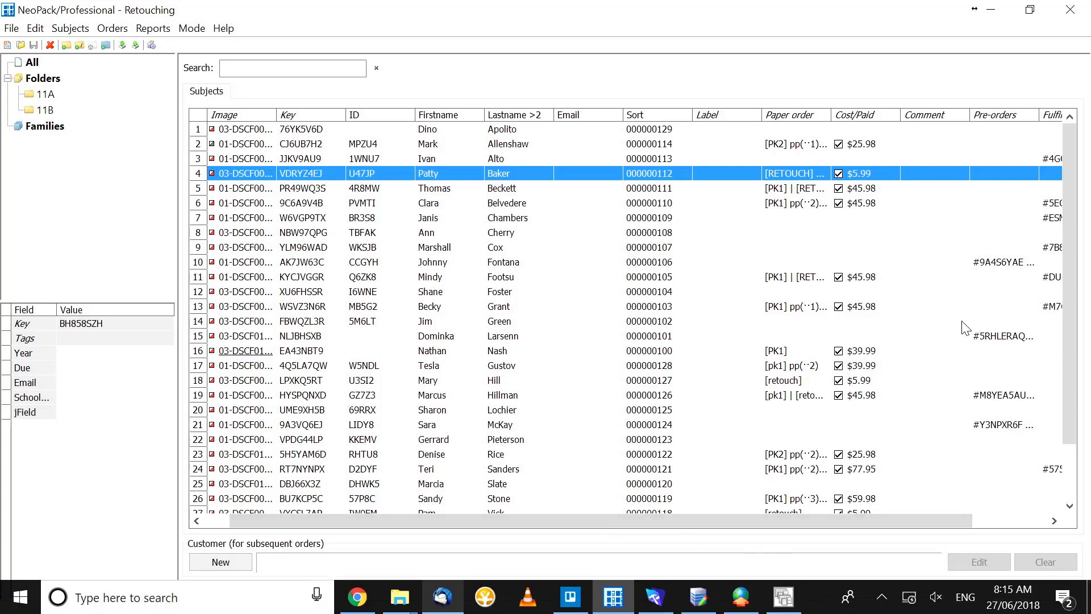
pyautogui.moveTo(1041, 115)
pyautogui.mouseDown()
pyautogui.moveTo(977, 114)
pyautogui.moveTo(1040, 114)
pyautogui.mouseUp()
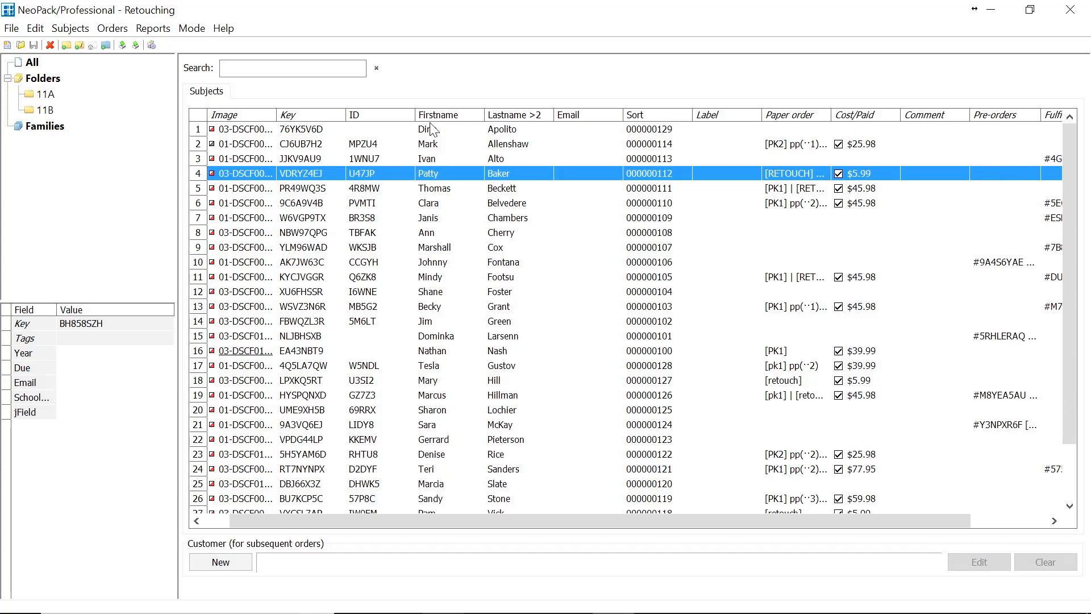
# Step: Hide the Paper comment, Downloaded pre-orders, Downloaded Fulfill orders and Label columns in the column settings
pyautogui.click(36, 33)
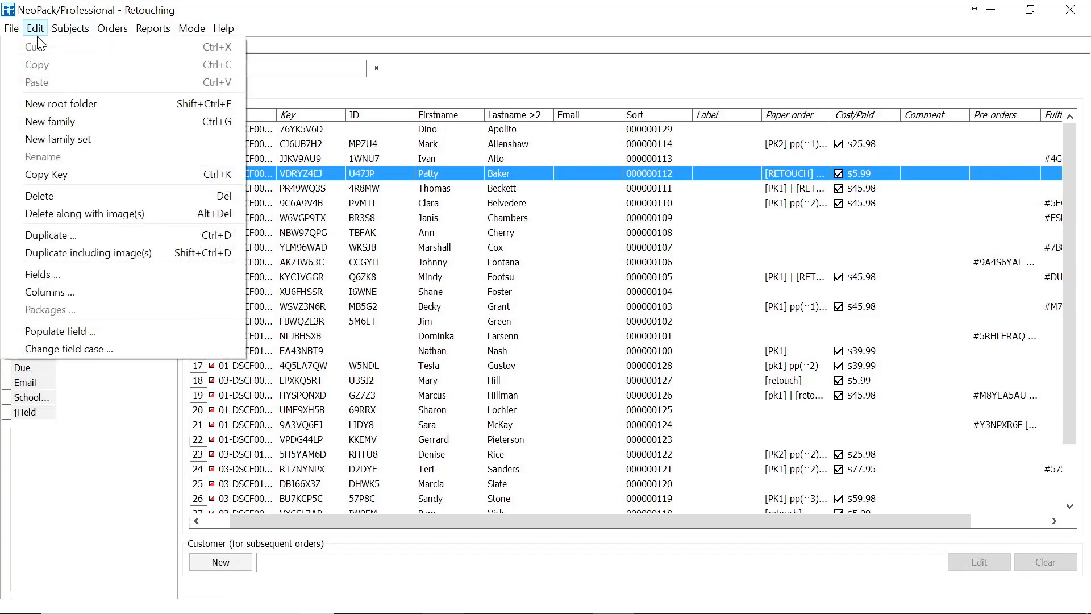
pyautogui.click(46, 293)
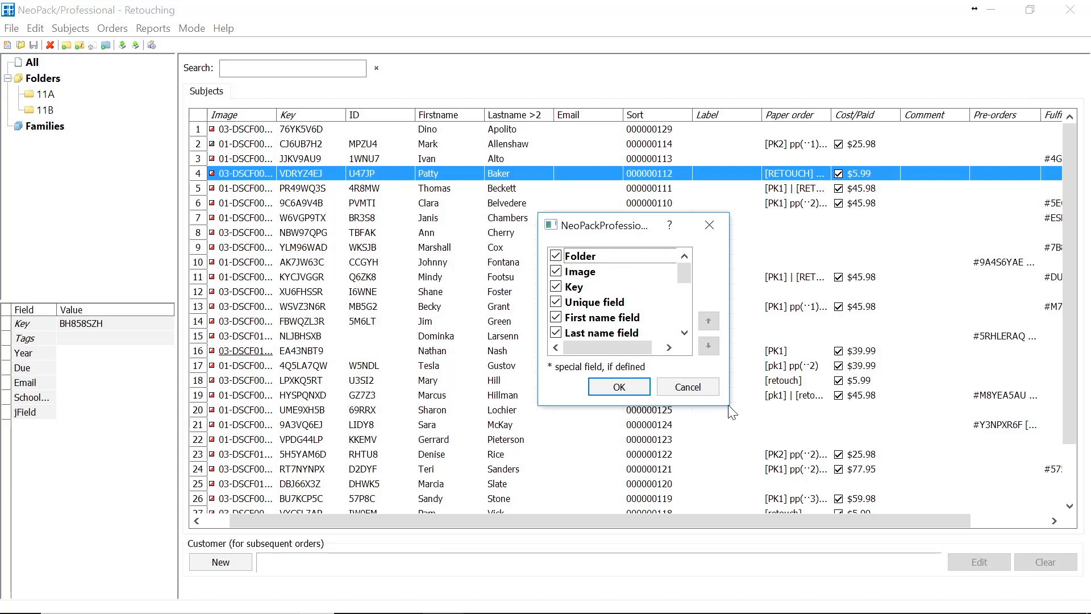
pyautogui.moveTo(731, 411); pyautogui.dragTo(870, 493)
pyautogui.scroll(-2, 677, 368)
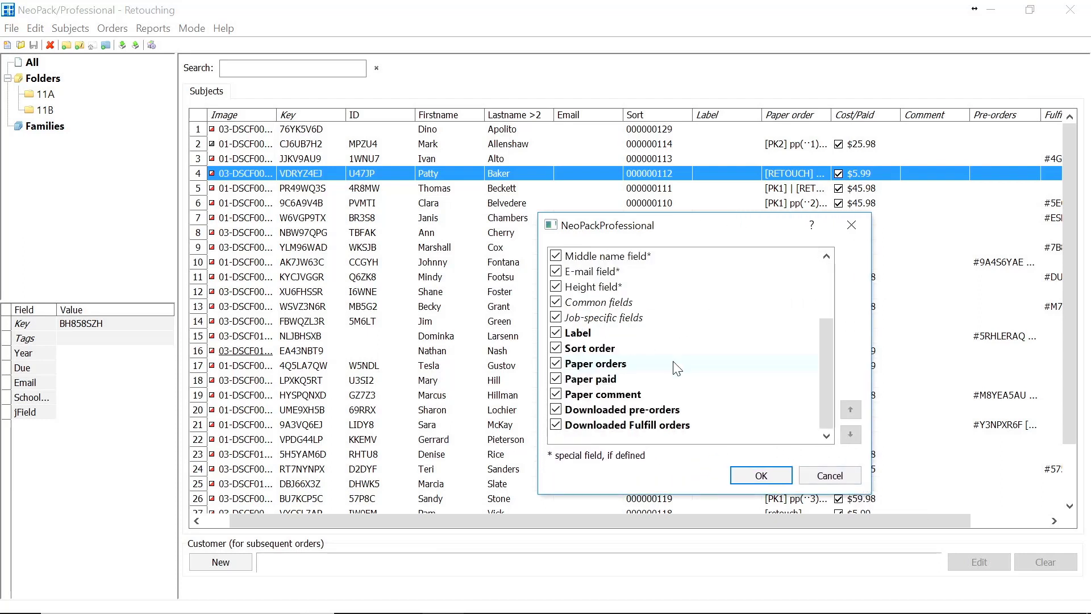
pyautogui.click(570, 396)
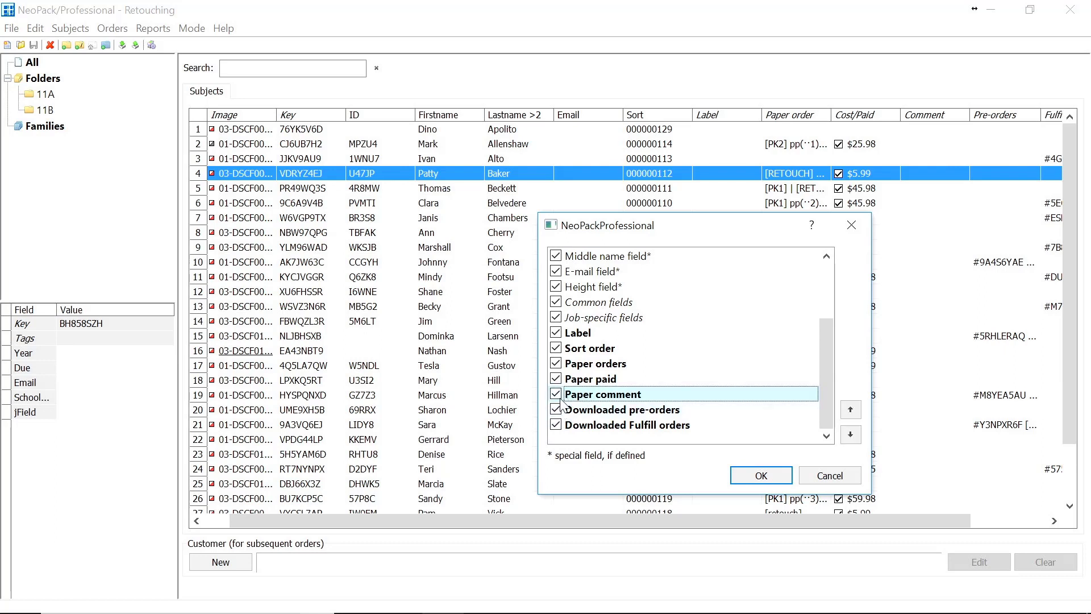
pyautogui.click(556, 394)
pyautogui.click(556, 409)
pyautogui.click(556, 425)
pyautogui.click(557, 333)
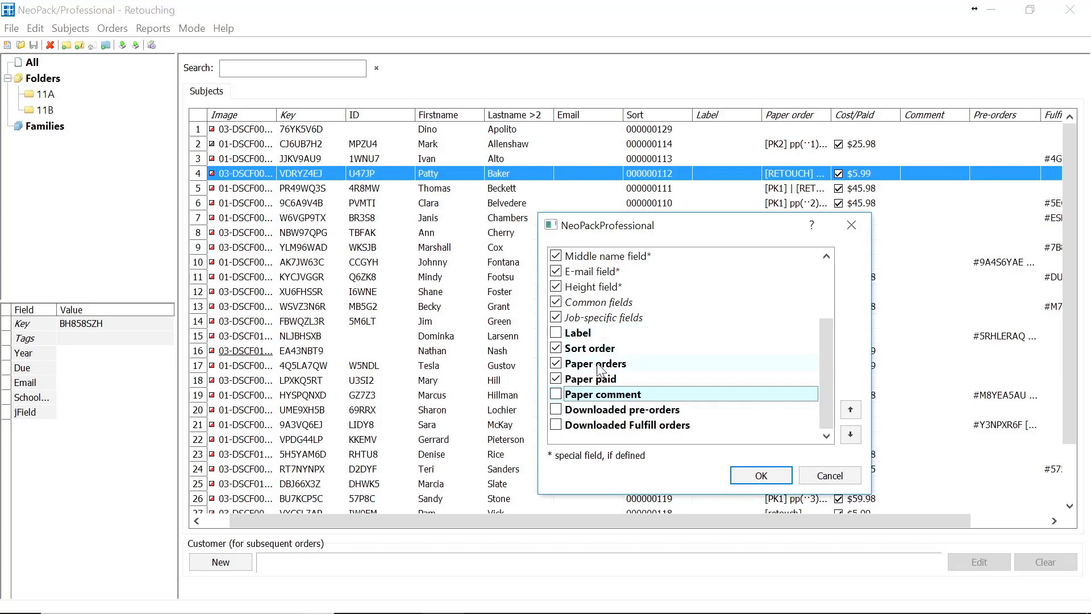
pyautogui.click(761, 475)
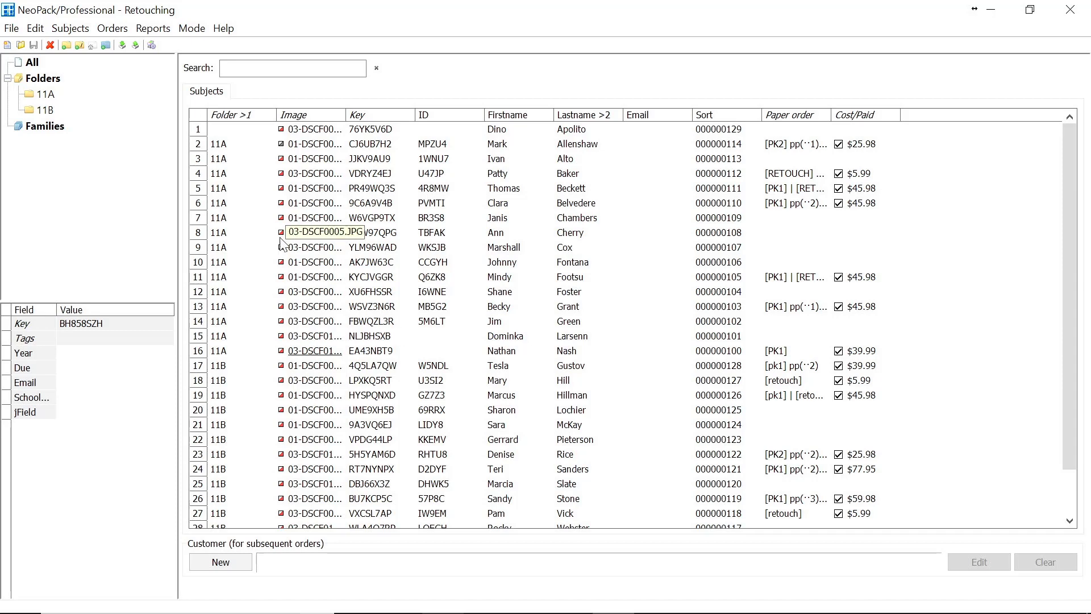
# Step: Move the Paper orders column up in the column order so it directly follows Last name field
pyautogui.click(35, 28)
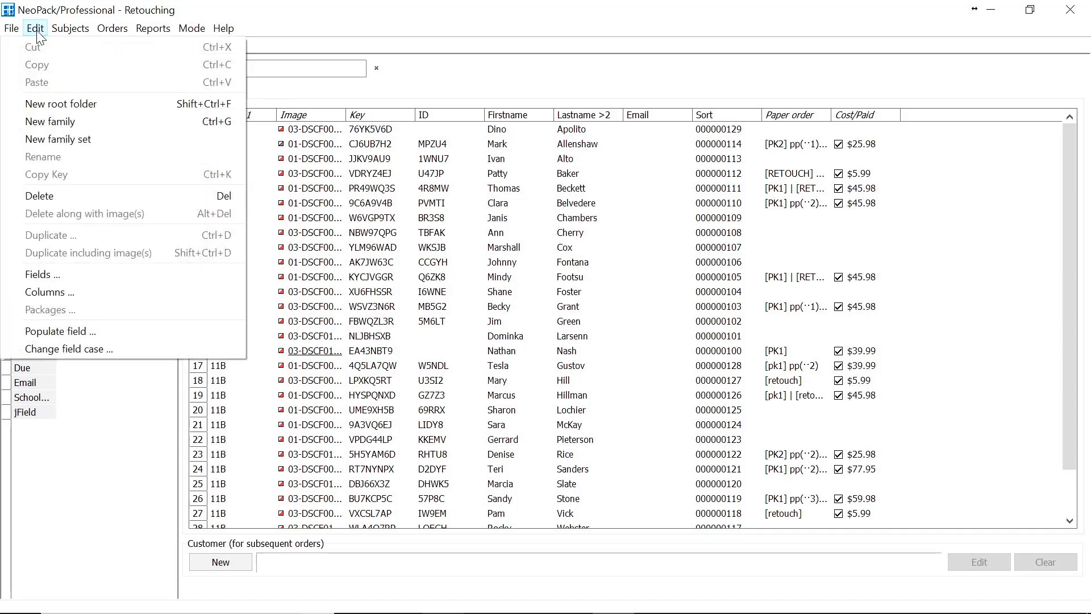
pyautogui.click(34, 287)
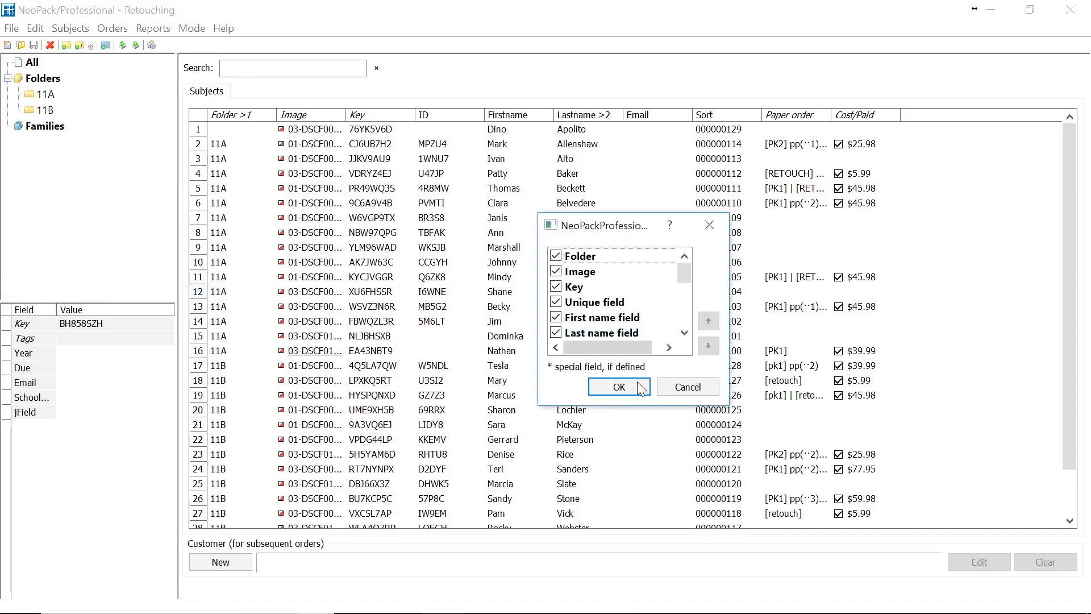
pyautogui.moveTo(721, 404); pyautogui.dragTo(921, 541)
pyautogui.scroll(-1, 694, 379)
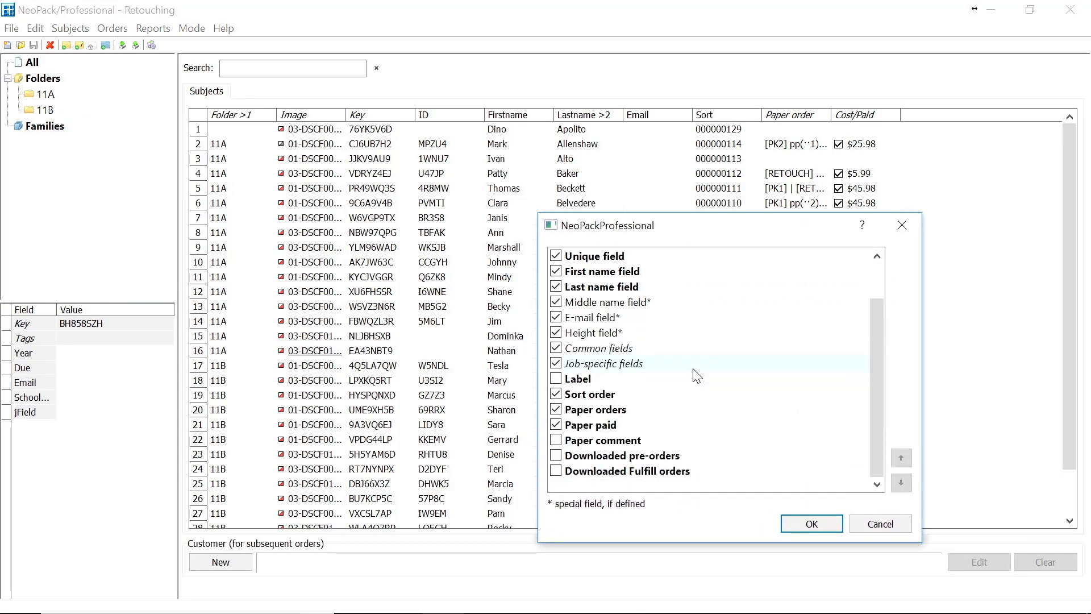
pyautogui.click(607, 409)
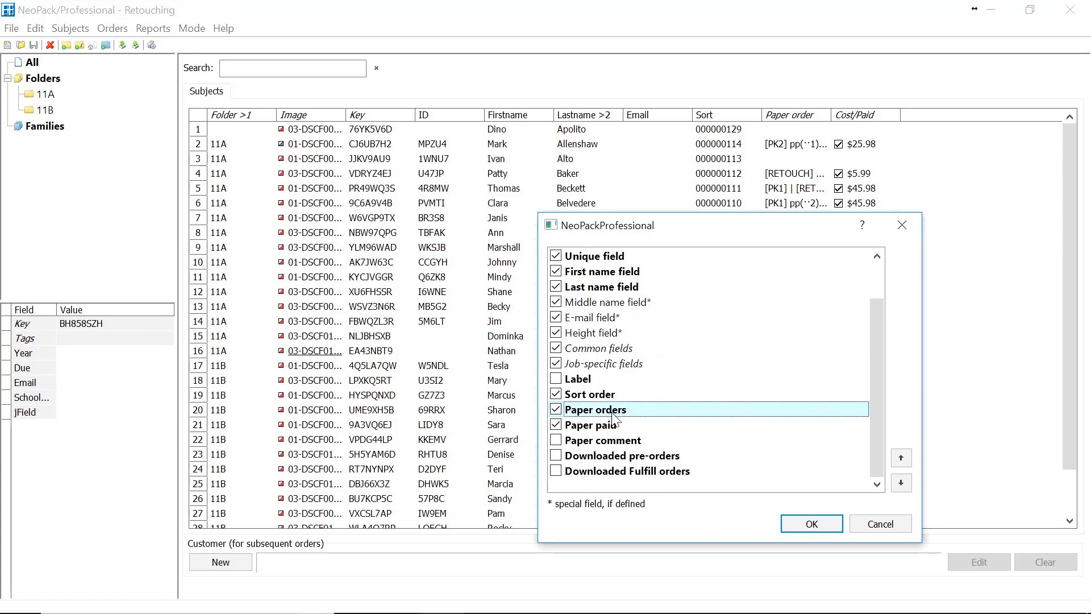
pyautogui.click(907, 466)
pyautogui.click(907, 467)
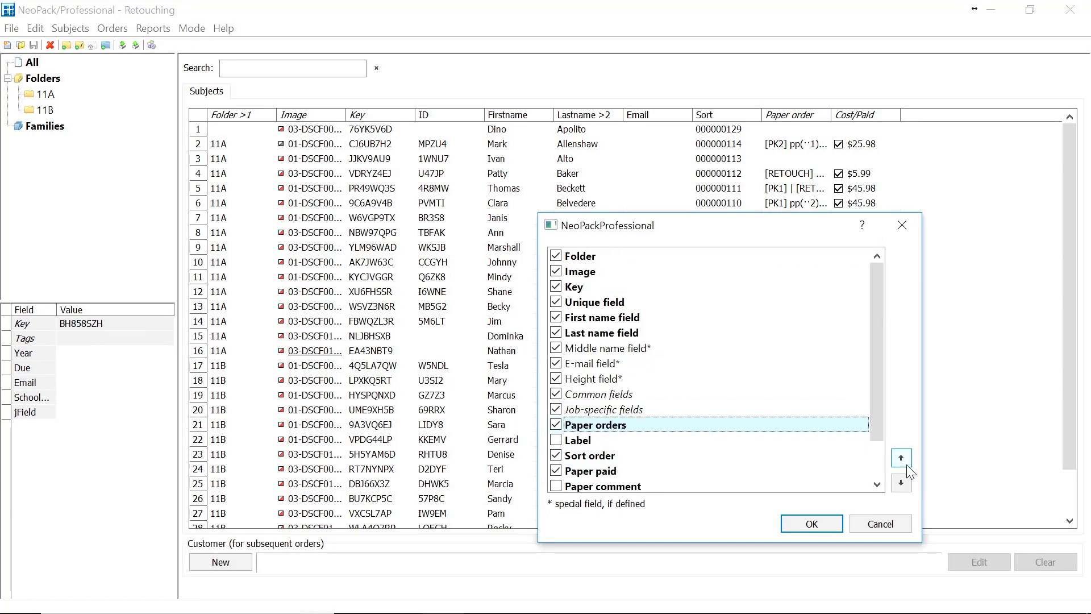
pyautogui.click(907, 466)
pyautogui.click(907, 466)
pyautogui.click(907, 466)
pyautogui.click(907, 466)
pyautogui.click(907, 466)
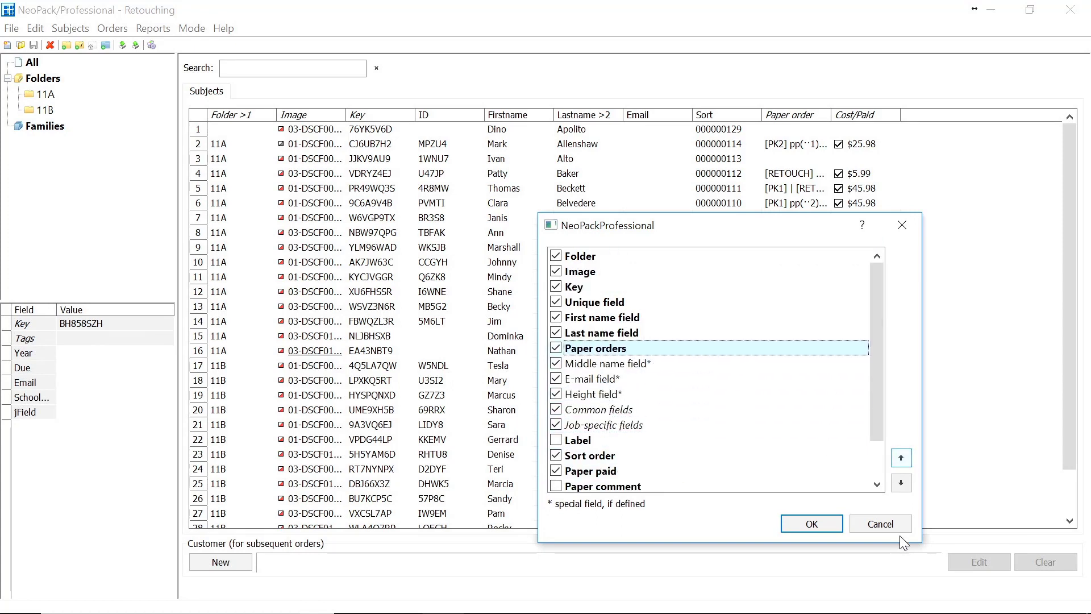
pyautogui.click(811, 523)
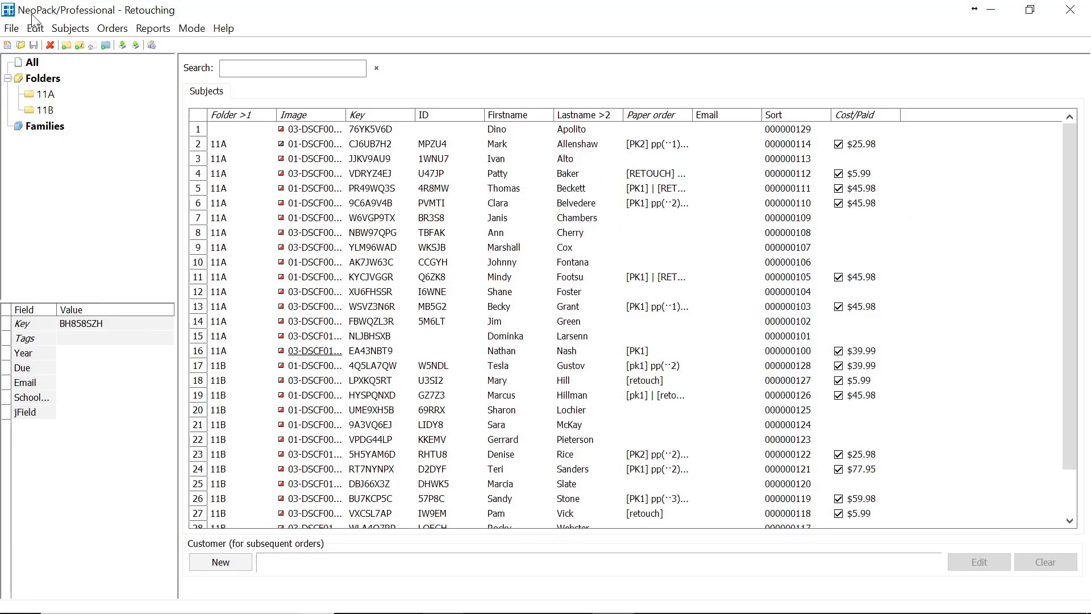
# Step: Move the Paper orders column further up so it sits directly after Image and before Key
pyautogui.click(42, 31)
pyautogui.click(13, 292)
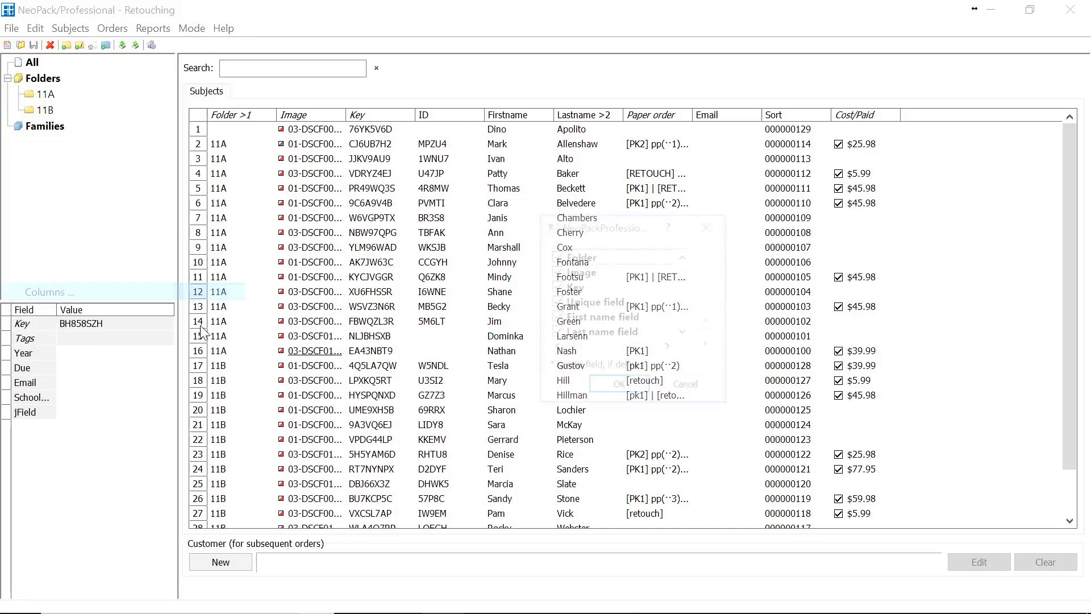
pyautogui.moveTo(728, 404); pyautogui.dragTo(791, 487)
pyautogui.click(612, 348)
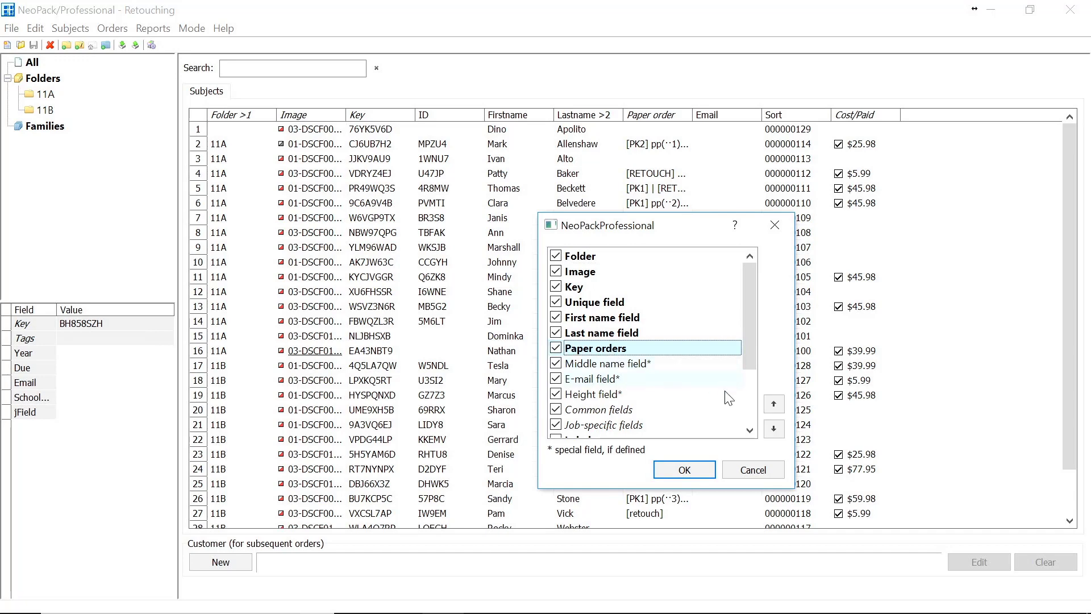
pyautogui.click(773, 406)
pyautogui.click(774, 406)
pyautogui.click(774, 406)
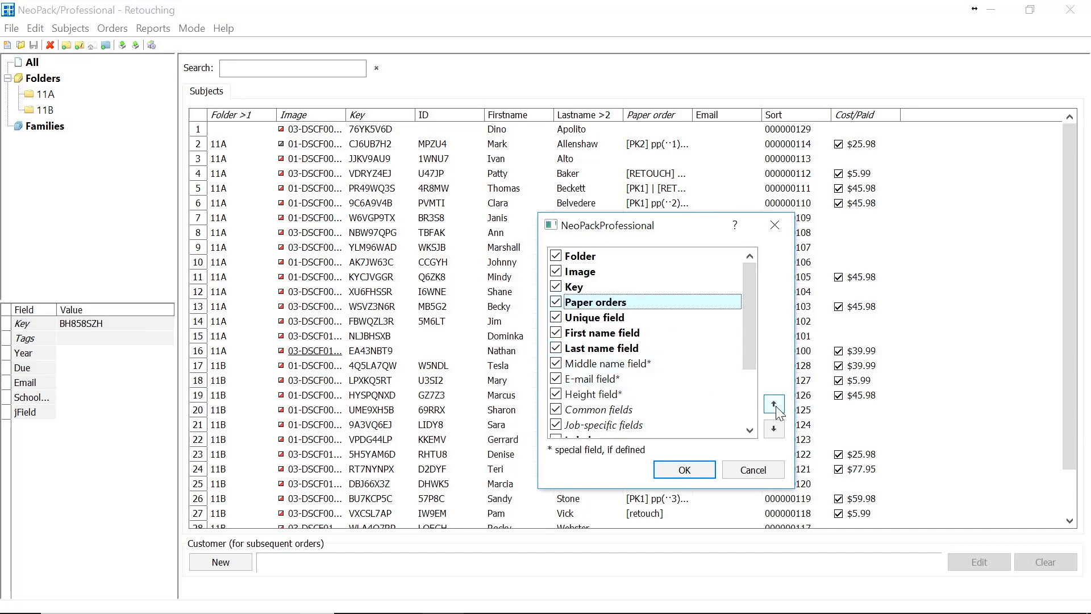
pyautogui.click(775, 407)
pyautogui.click(684, 469)
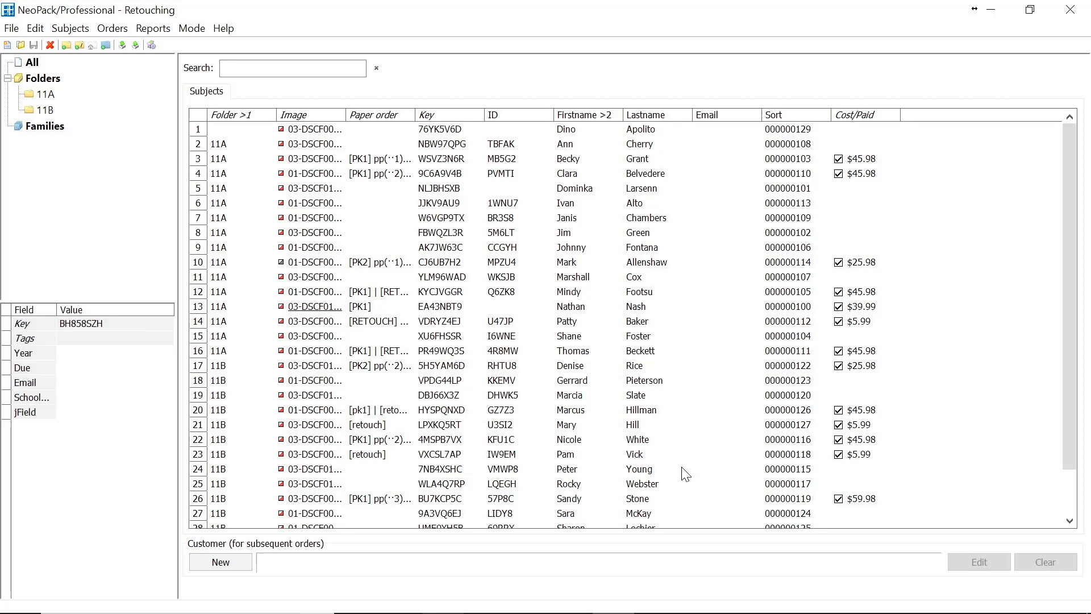
# Step: Hide the Key column in the column settings
pyautogui.click(36, 29)
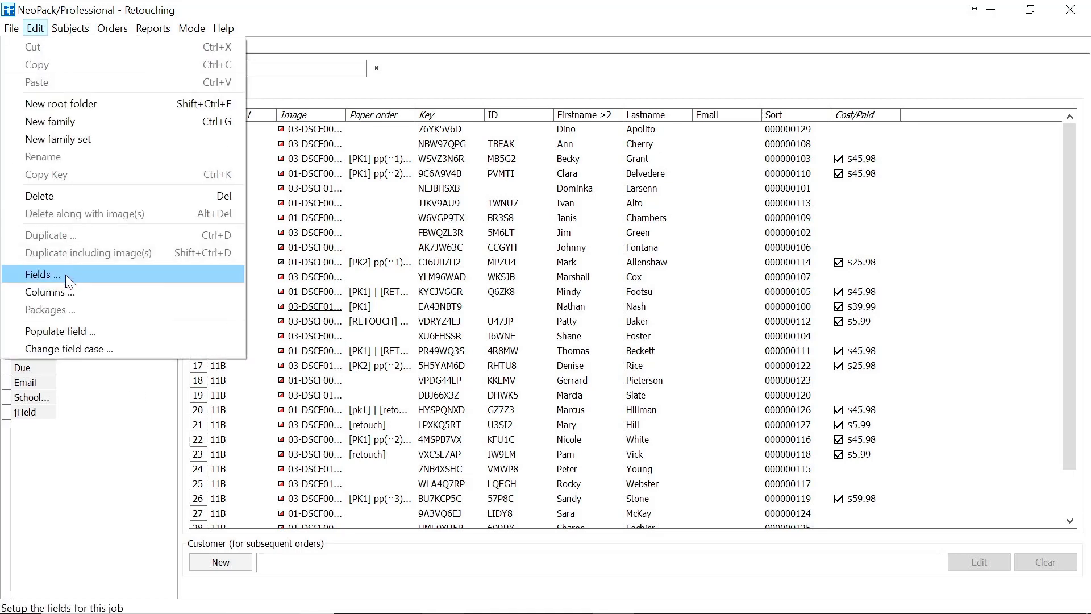
pyautogui.click(56, 293)
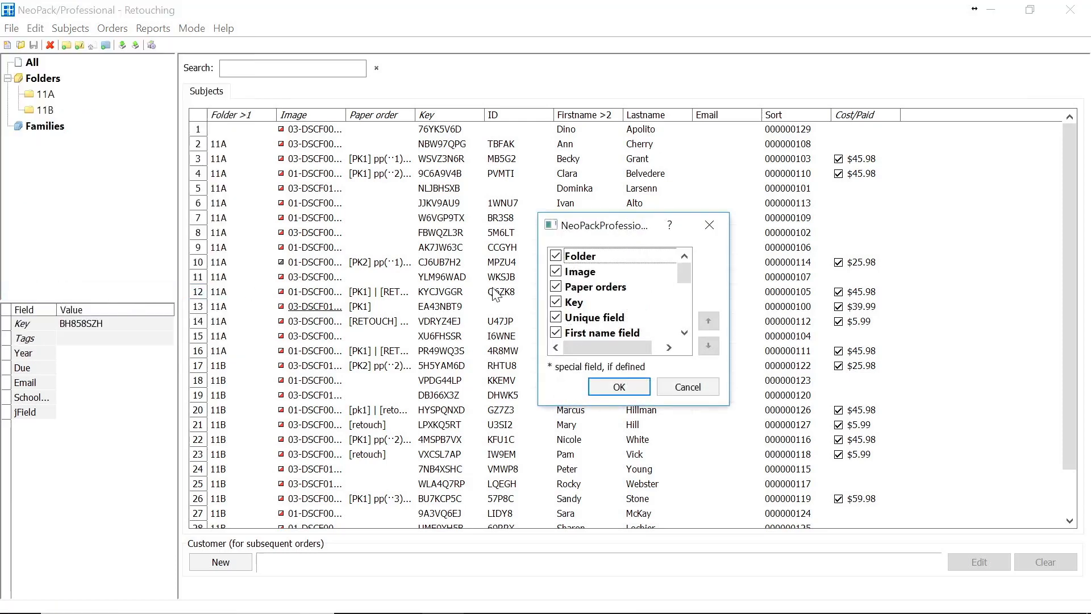
pyautogui.click(555, 301)
pyautogui.click(624, 389)
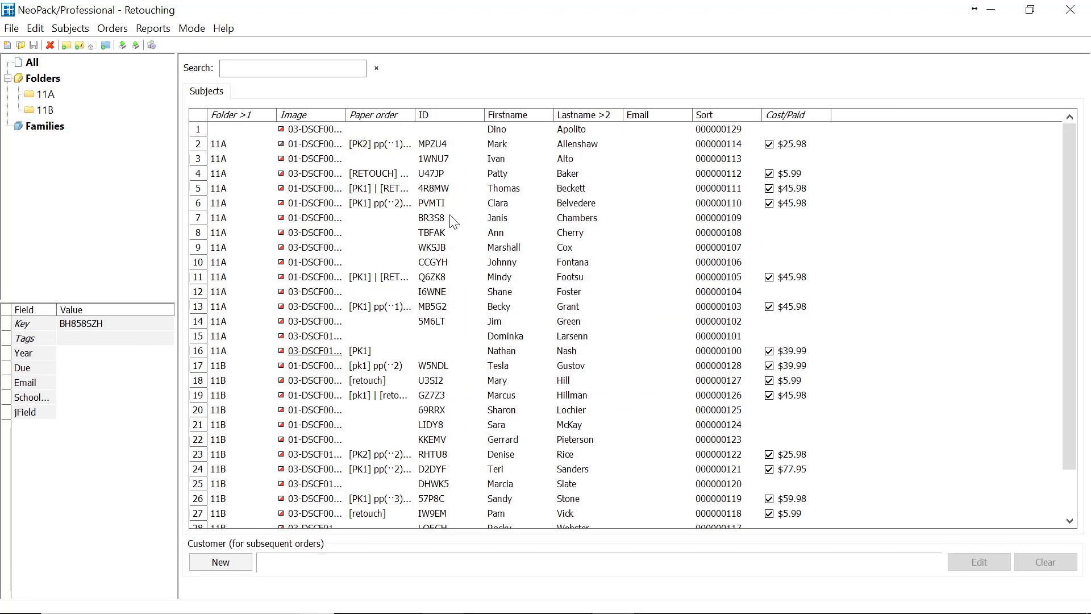
# Step: Open the column settings and reposition and enlarge the dialog to show the complete list of columns
pyautogui.click(35, 28)
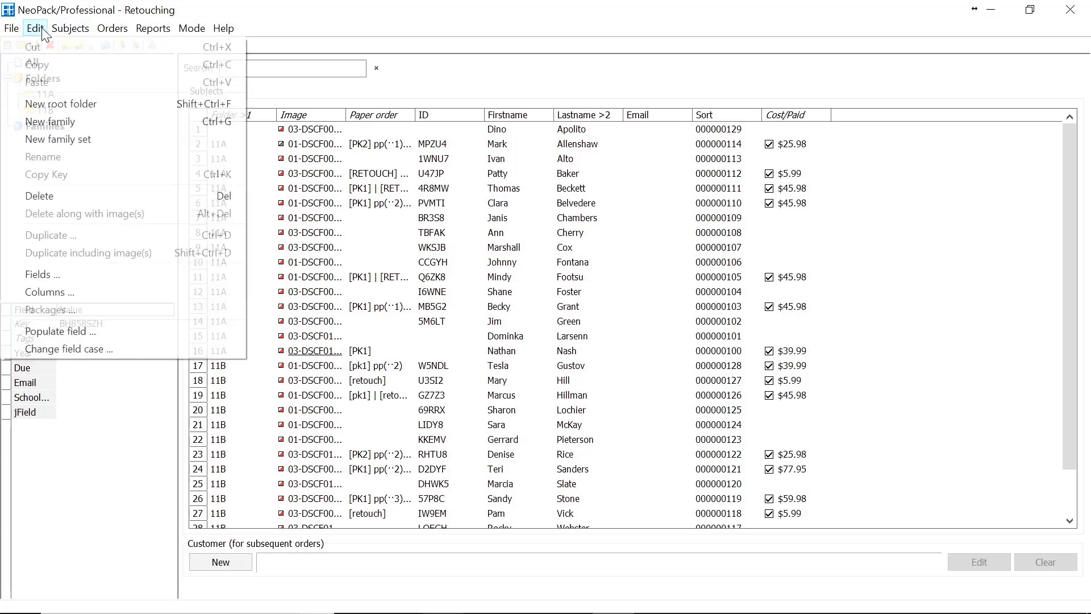
pyautogui.click(127, 291)
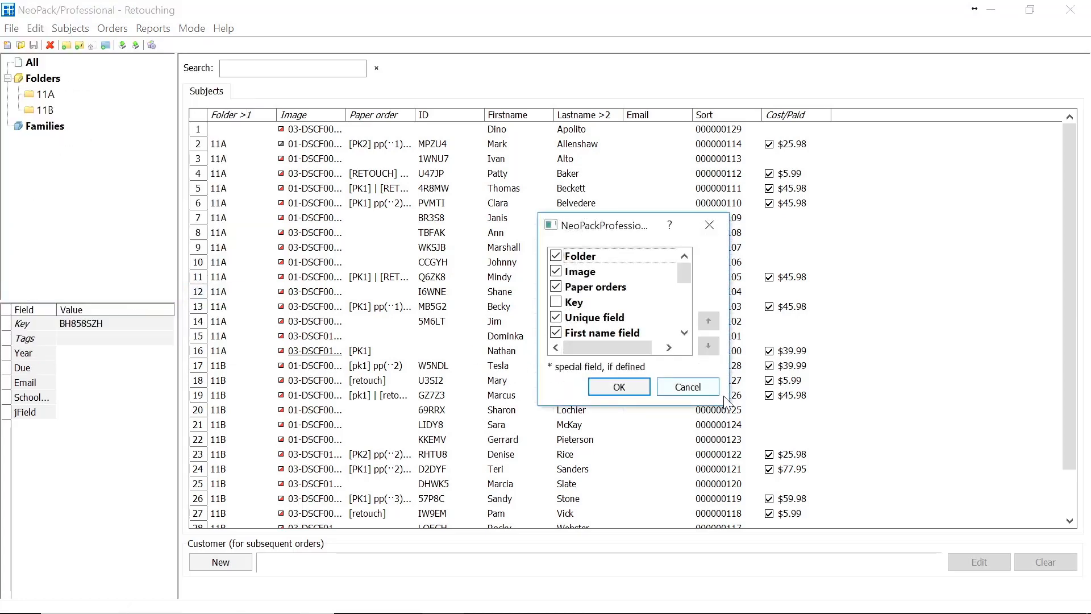
pyautogui.moveTo(730, 409); pyautogui.dragTo(947, 560)
pyautogui.moveTo(723, 230); pyautogui.dragTo(496, 85)
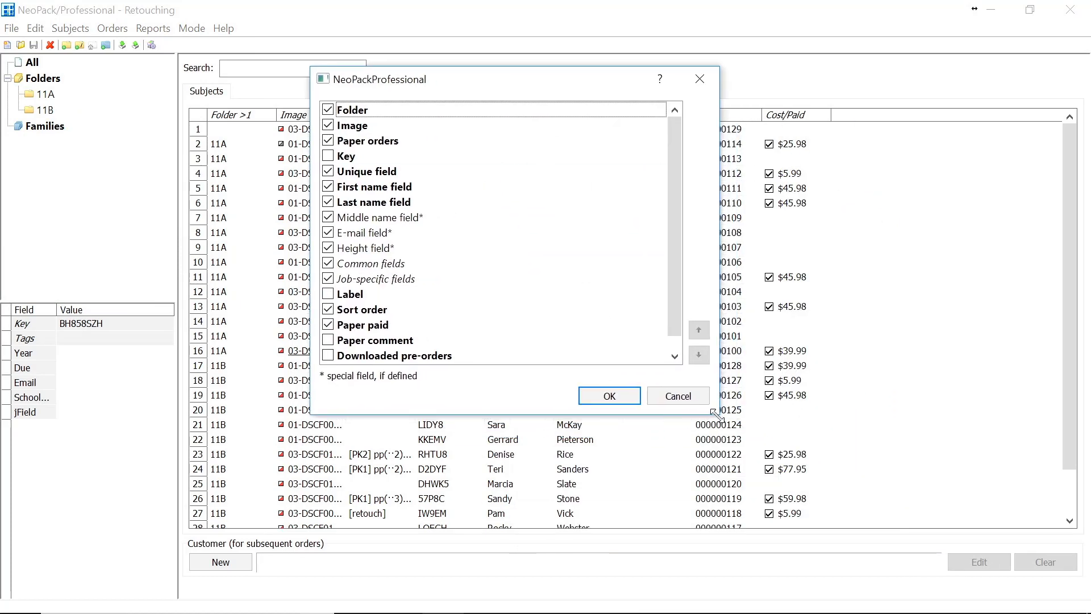
pyautogui.moveTo(720, 418); pyautogui.dragTo(845, 503)
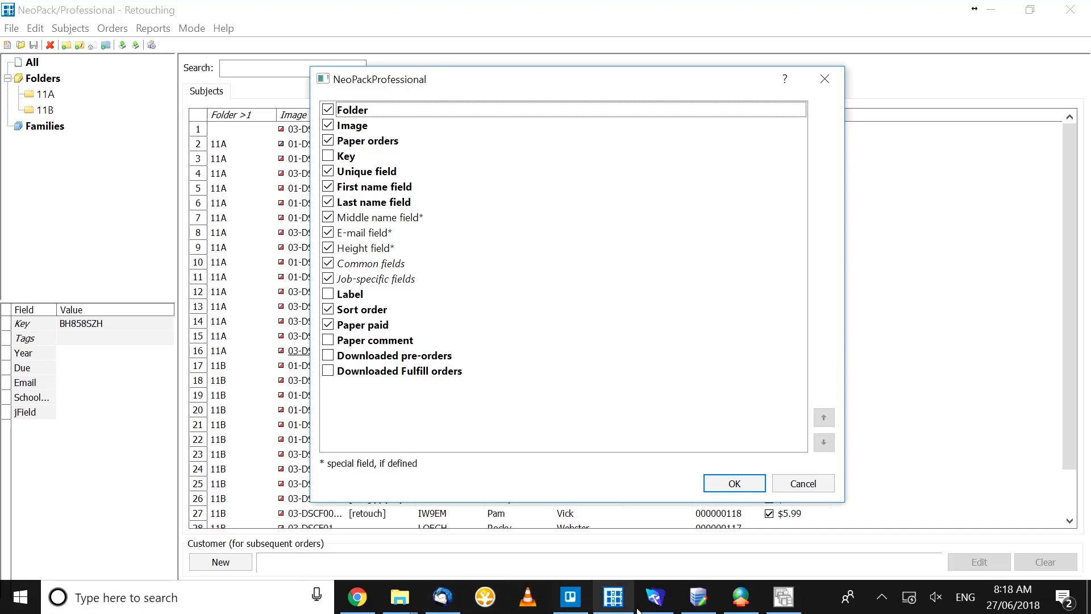
# Step: Switch to Timestone Administrator and examine the subject fields' special types, including the options available for the Email field
pyautogui.click(701, 605)
pyautogui.click(29, 126)
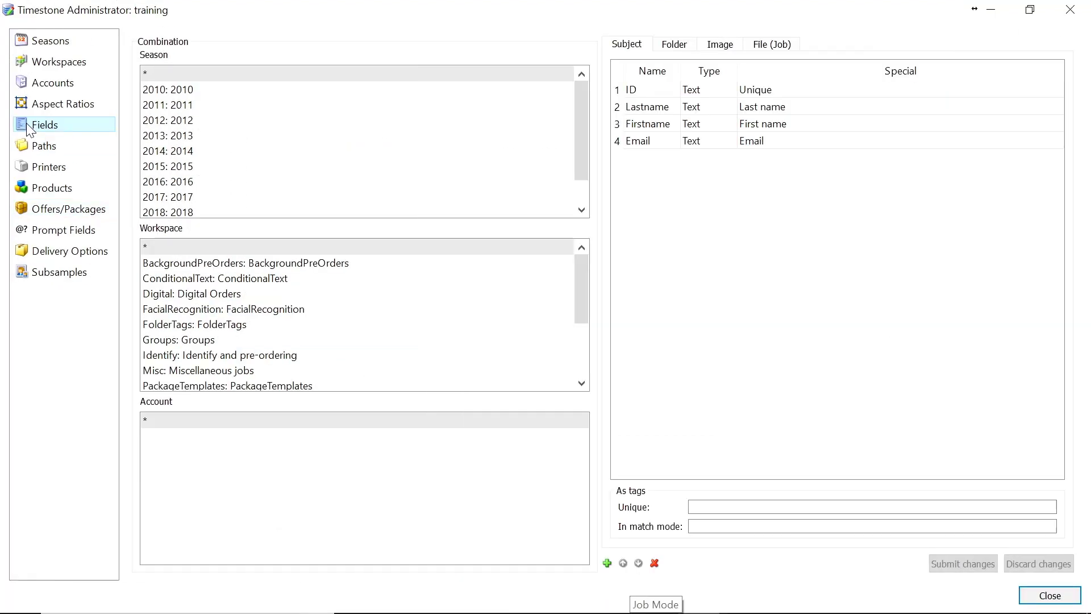
pyautogui.click(790, 112)
pyautogui.click(784, 126)
pyautogui.click(773, 142)
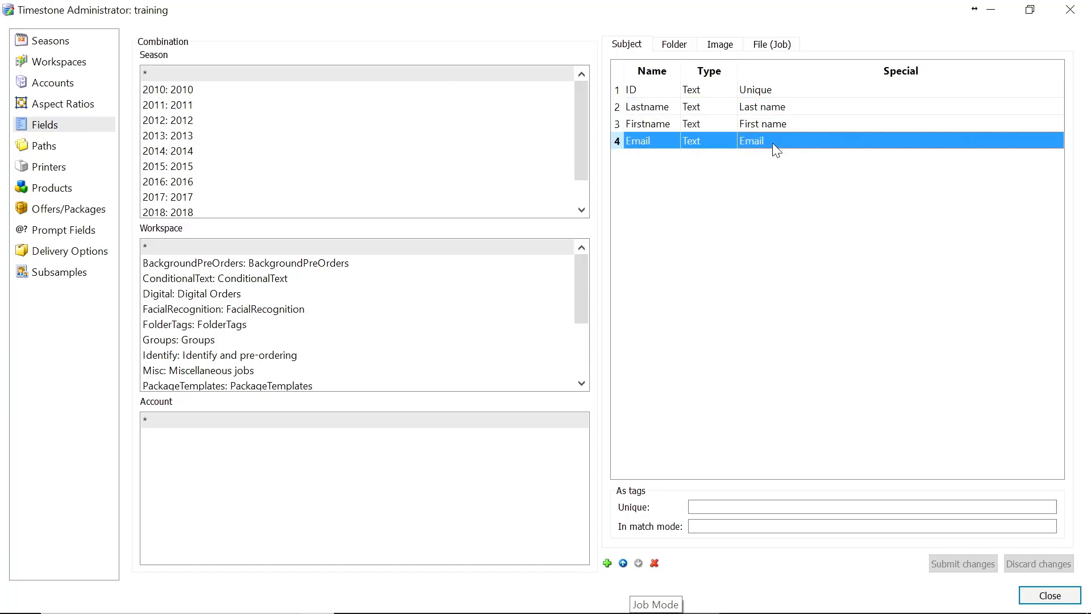
pyautogui.click(772, 142)
pyautogui.click(776, 145)
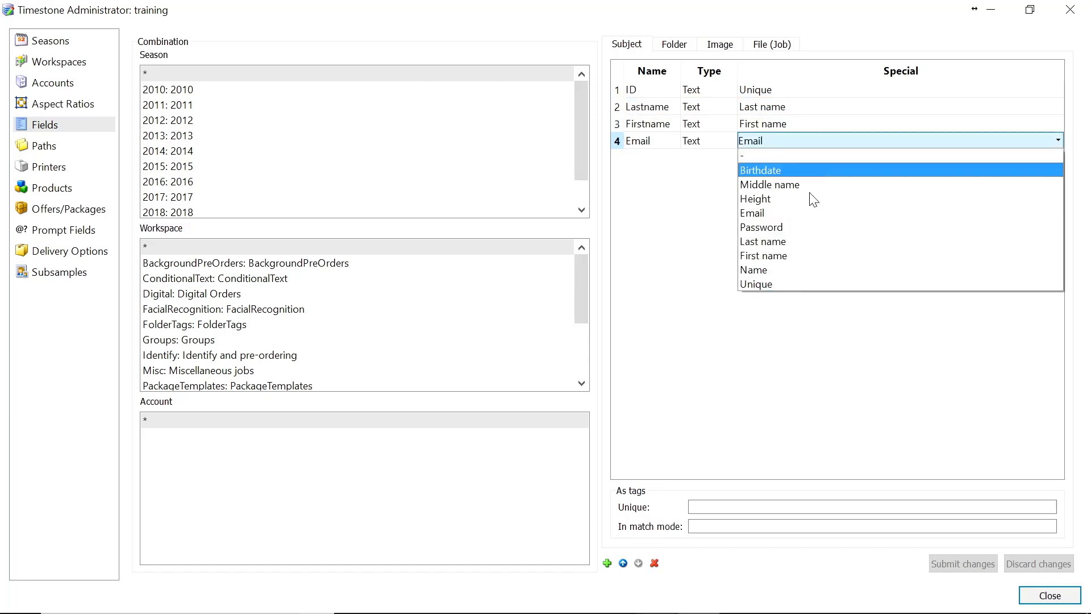
pyautogui.click(751, 365)
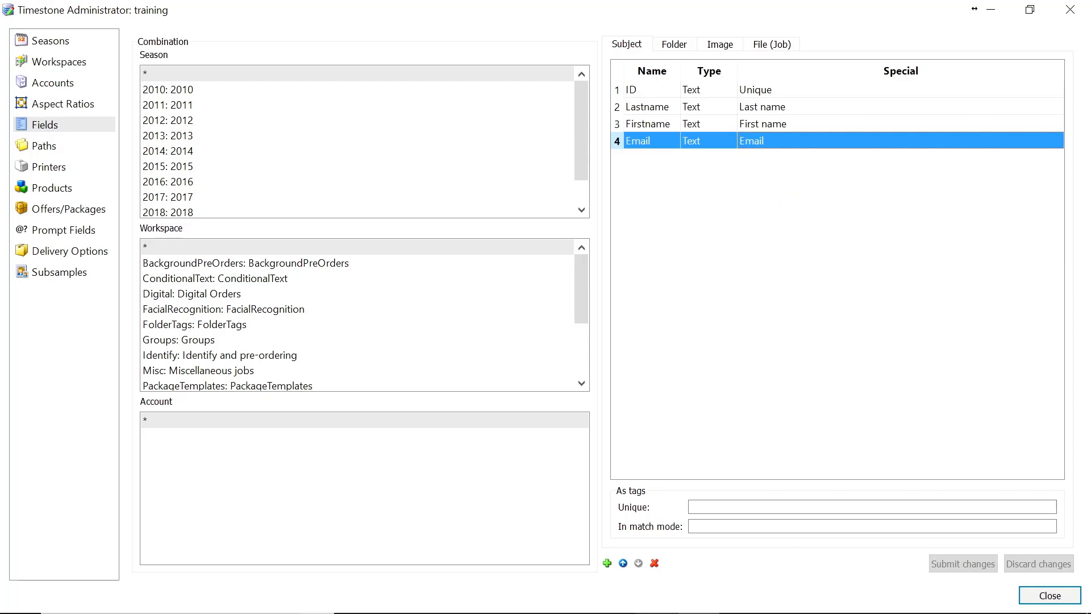
pyautogui.moveTo(714, 610)
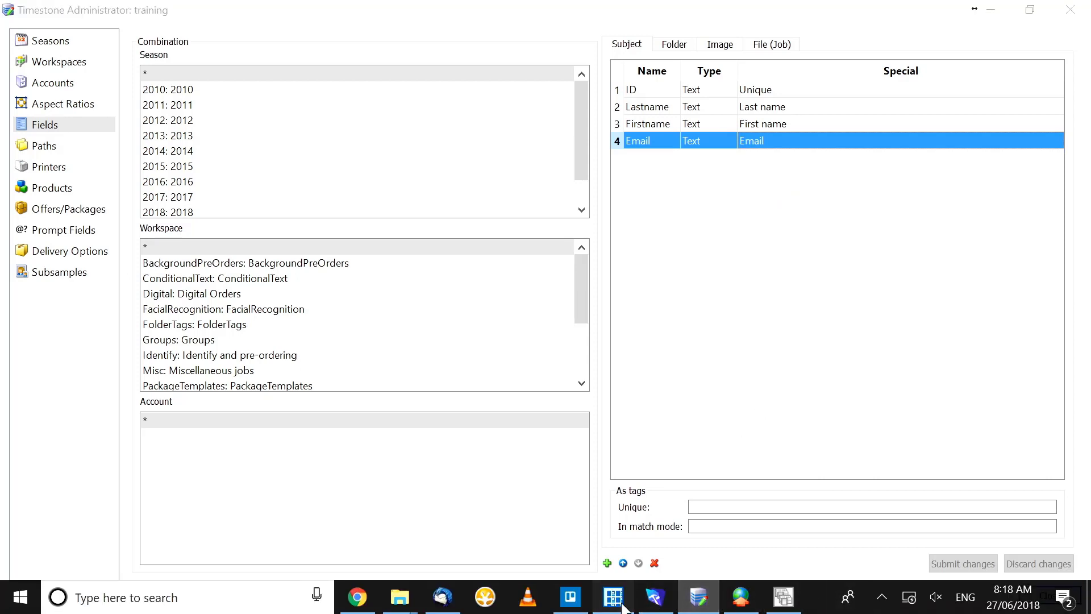
# Step: Switch back to NeoPack, examine the special, common and job-specific entries in the column settings, and close them without changes
pyautogui.click(625, 588)
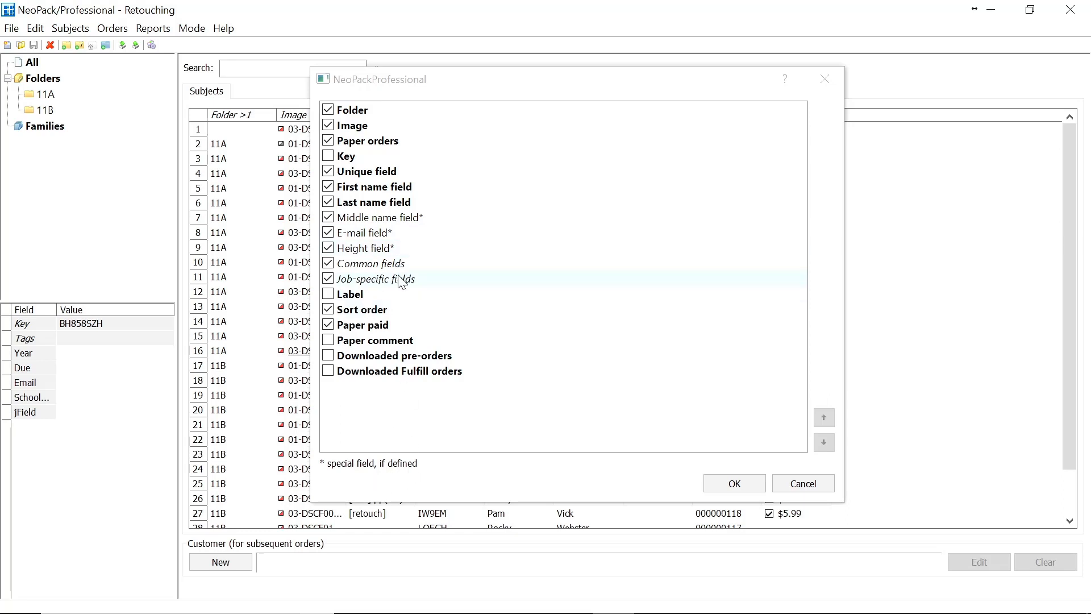
pyautogui.moveTo(403, 282)
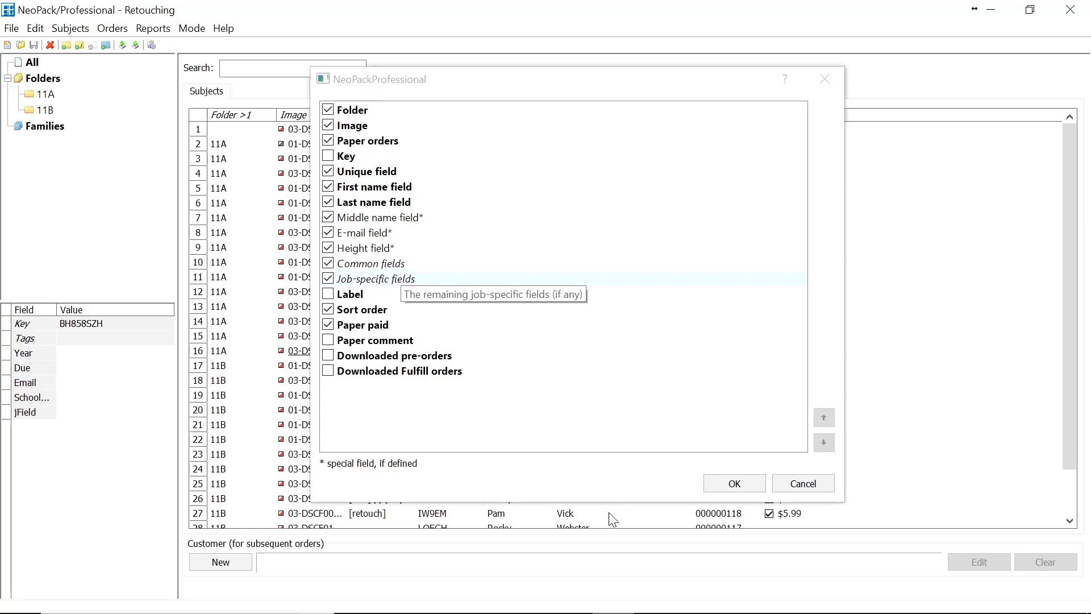
pyautogui.moveTo(654, 609)
pyautogui.click(619, 603)
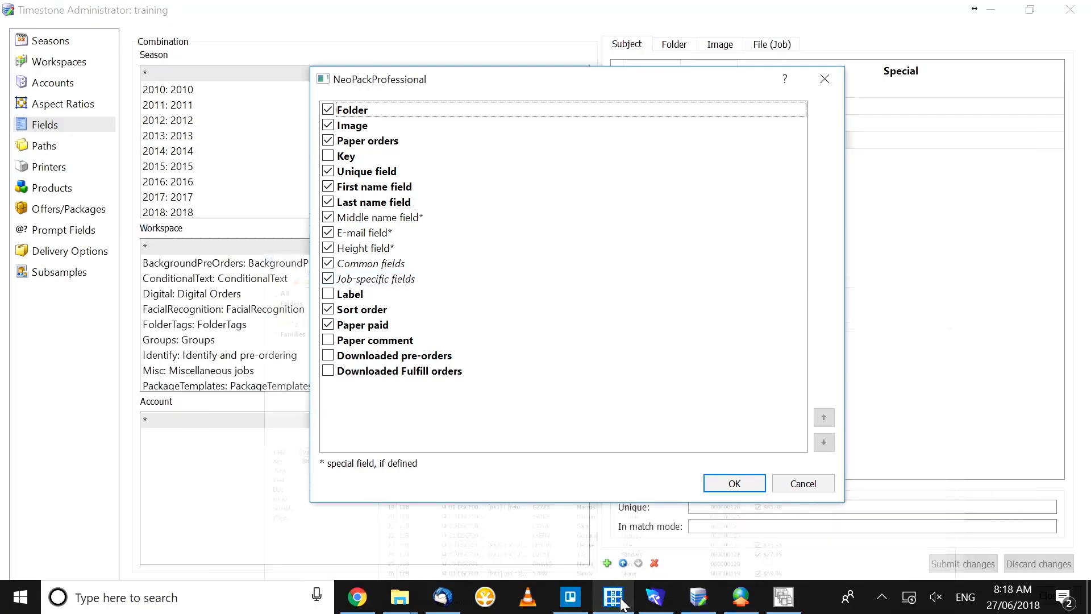
pyautogui.click(622, 603)
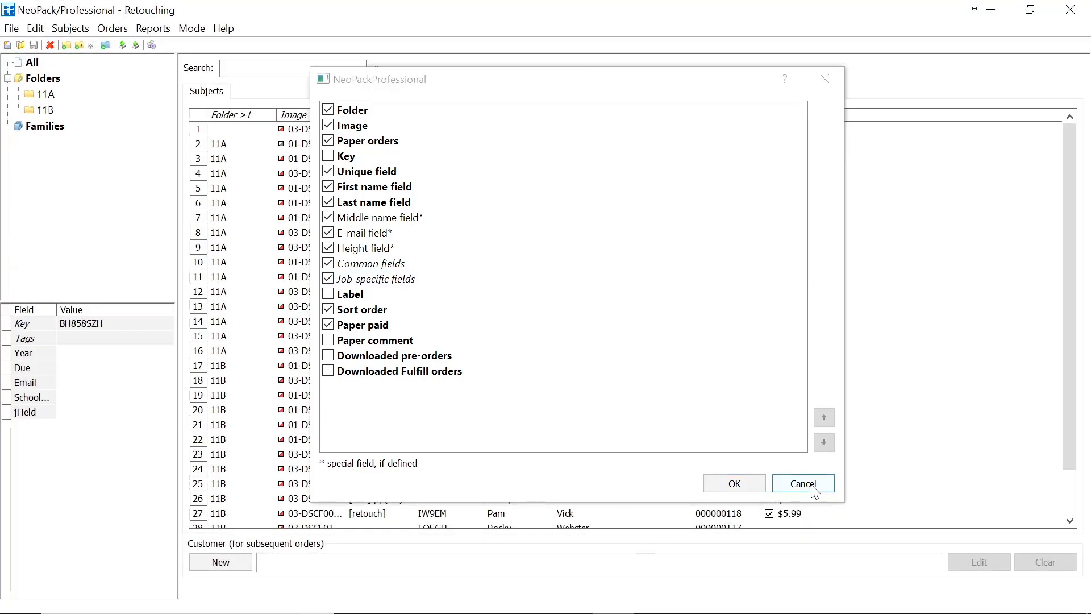
pyautogui.click(807, 484)
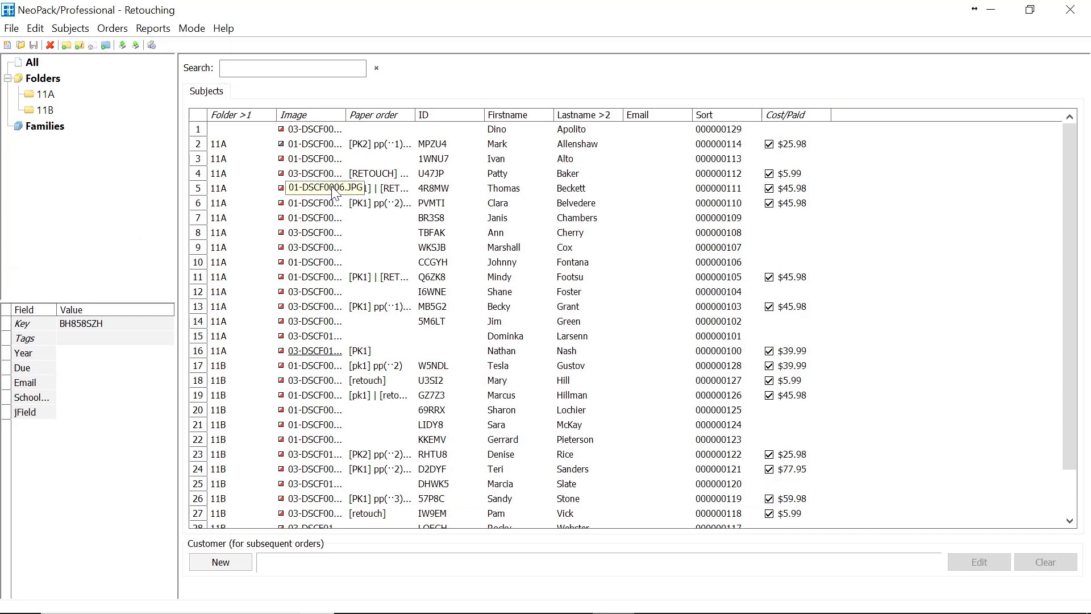
# Step: Open the job's detail fields, examine the subject fields including the Sort field, and close without changes
pyautogui.click(30, 29)
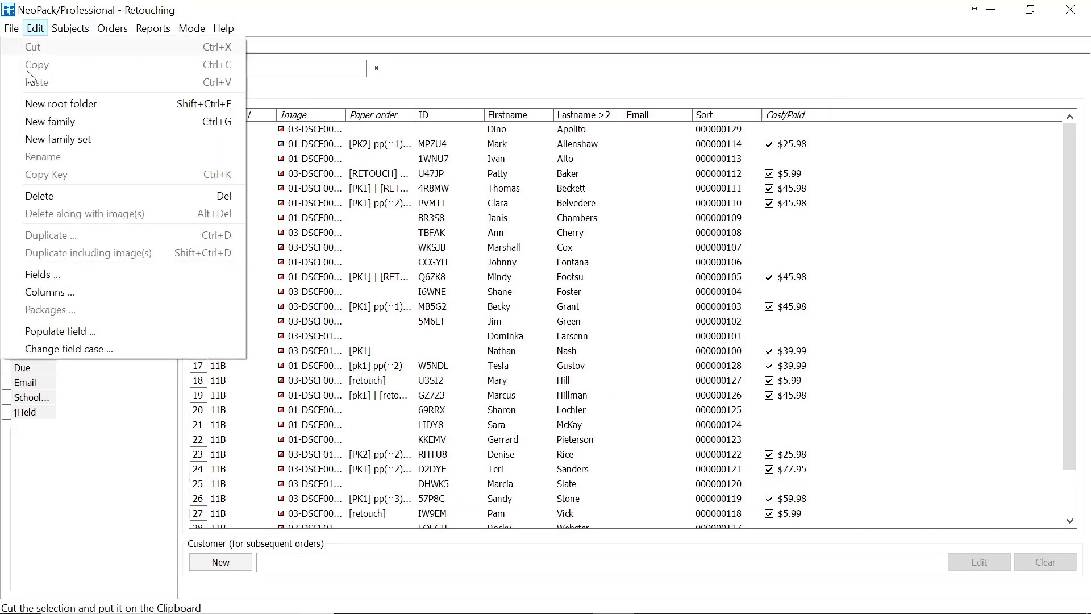
pyautogui.click(71, 273)
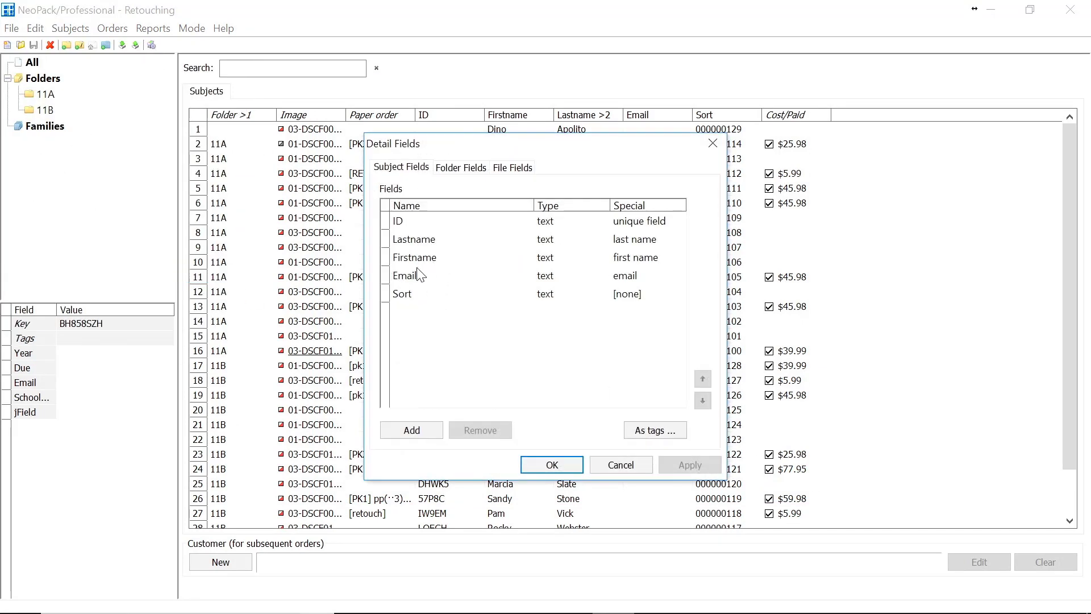
pyautogui.click(424, 298)
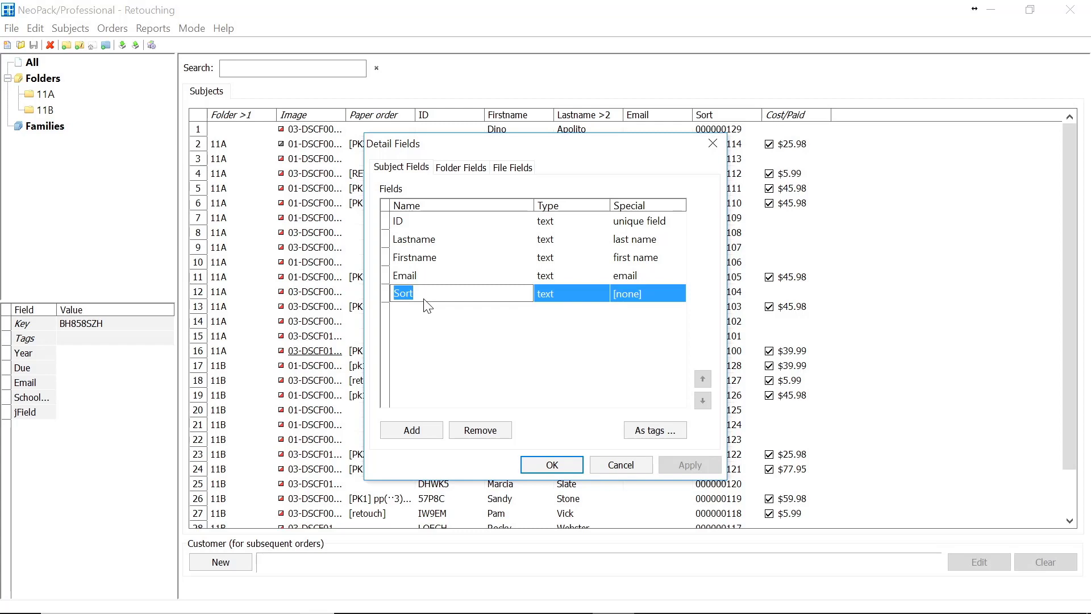
pyautogui.click(636, 463)
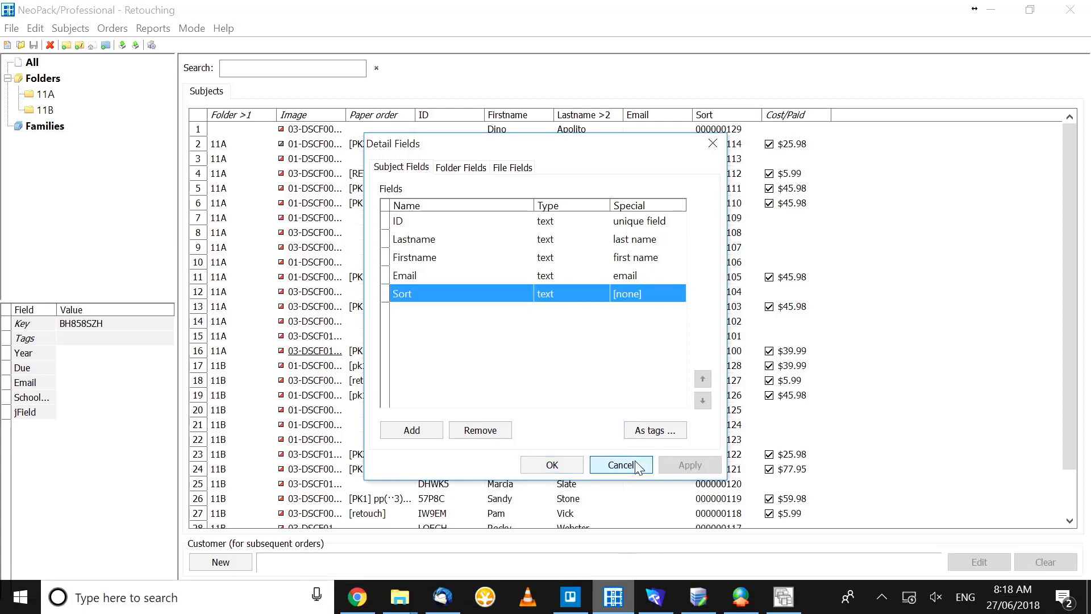
# Step: Reopen and enlarge the column settings, examine the Common fields entry, and accept the column list as it is
pyautogui.click(35, 28)
pyautogui.click(27, 291)
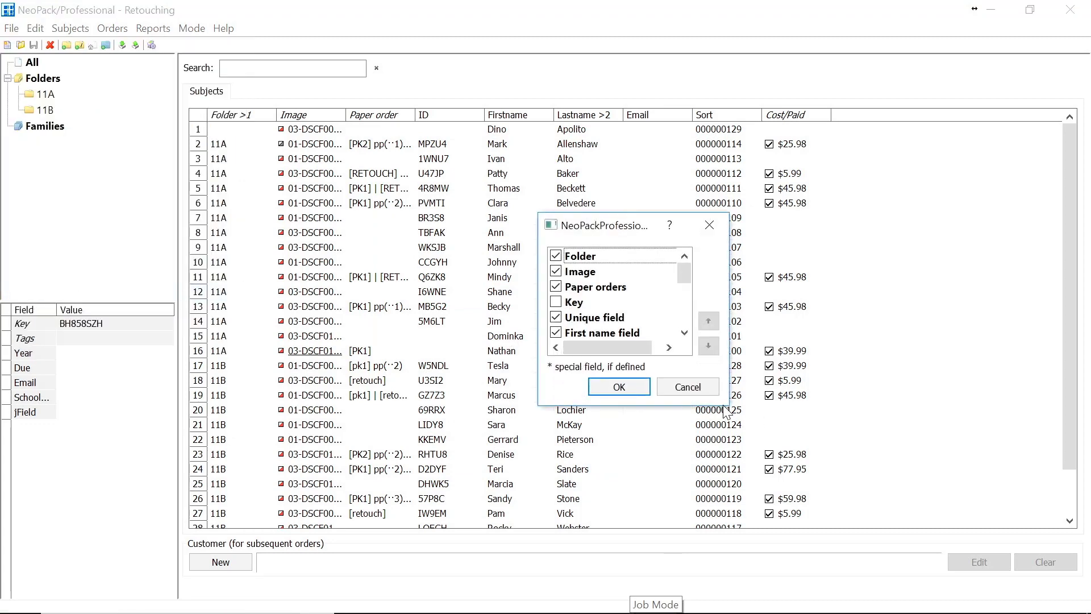
pyautogui.moveTo(729, 405); pyautogui.dragTo(934, 517)
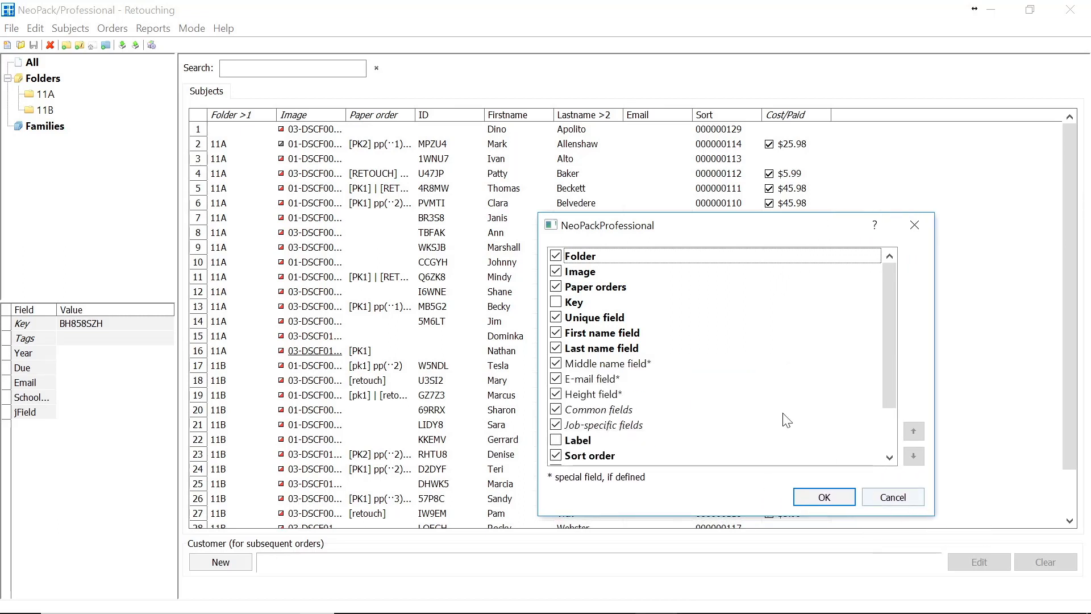
pyautogui.click(625, 412)
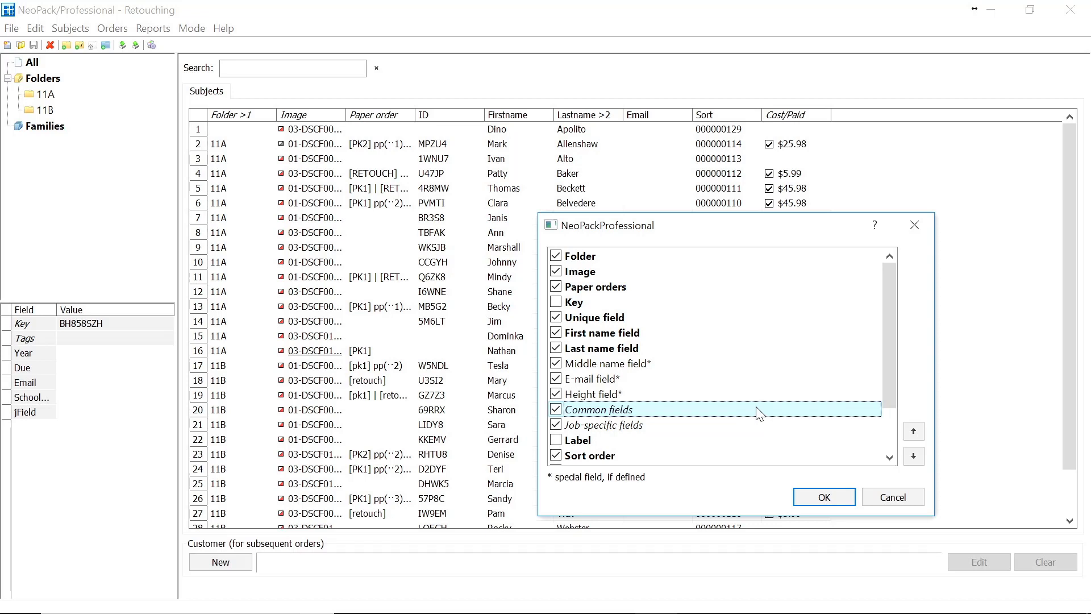
pyautogui.click(827, 496)
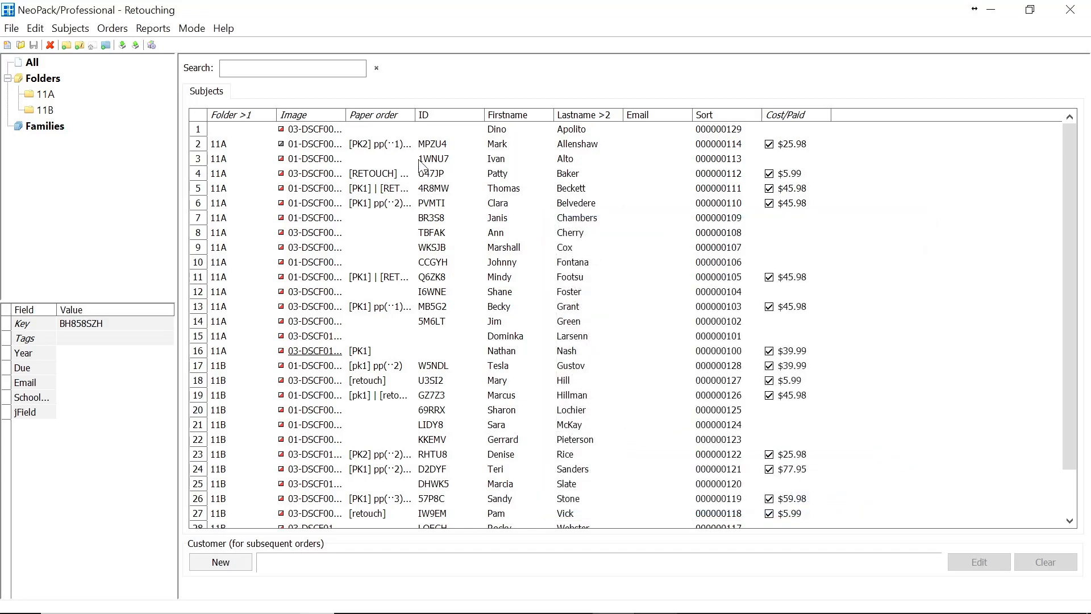
# Step: Open the OrderHeaders job and list all its subjects
pyautogui.click(20, 46)
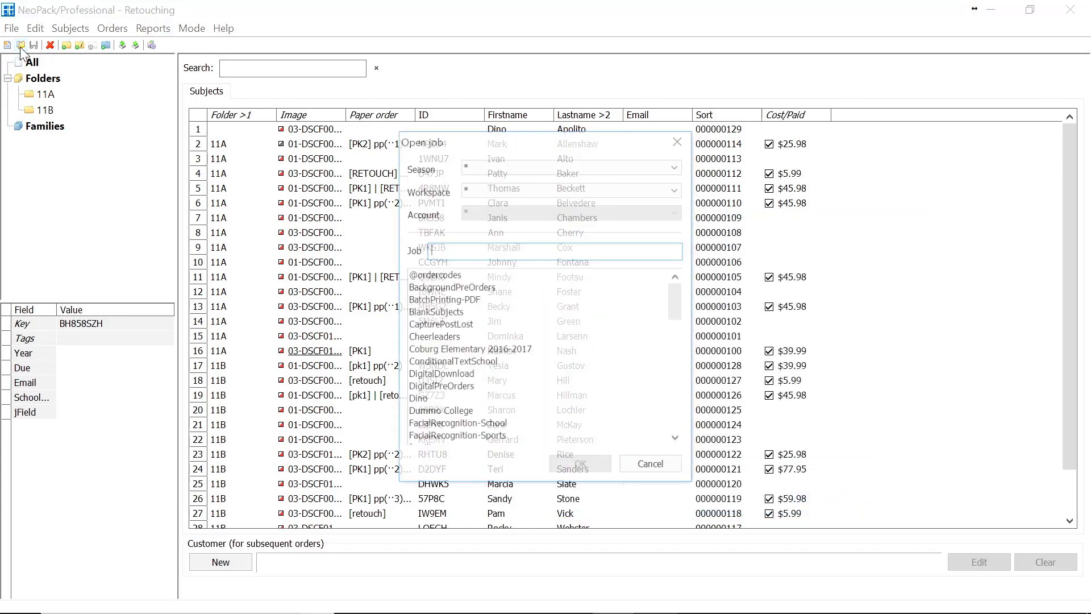
pyautogui.write('orde')
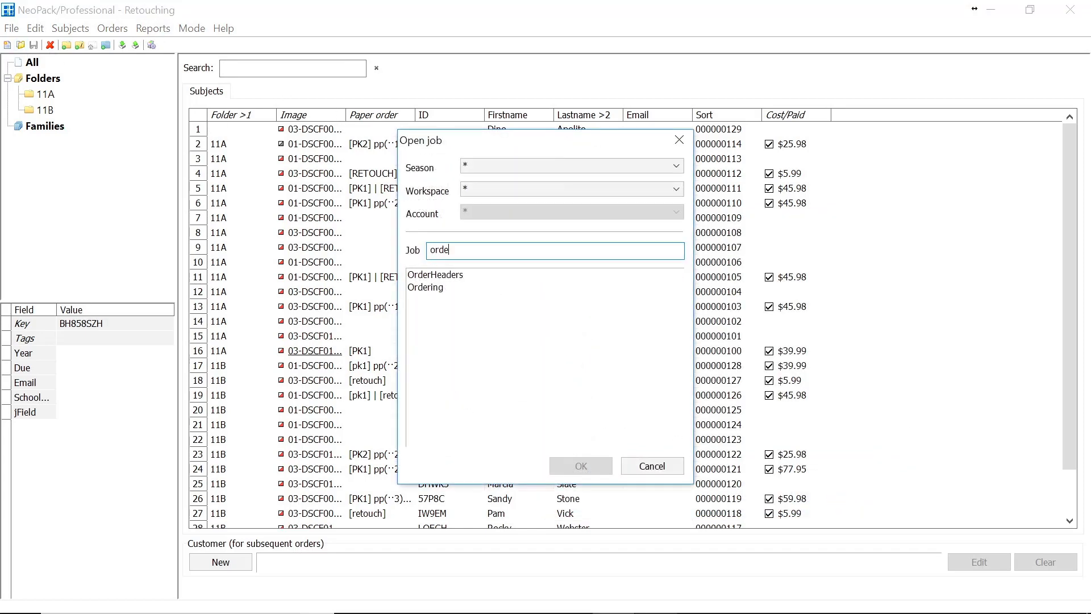
pyautogui.doubleClick(449, 276)
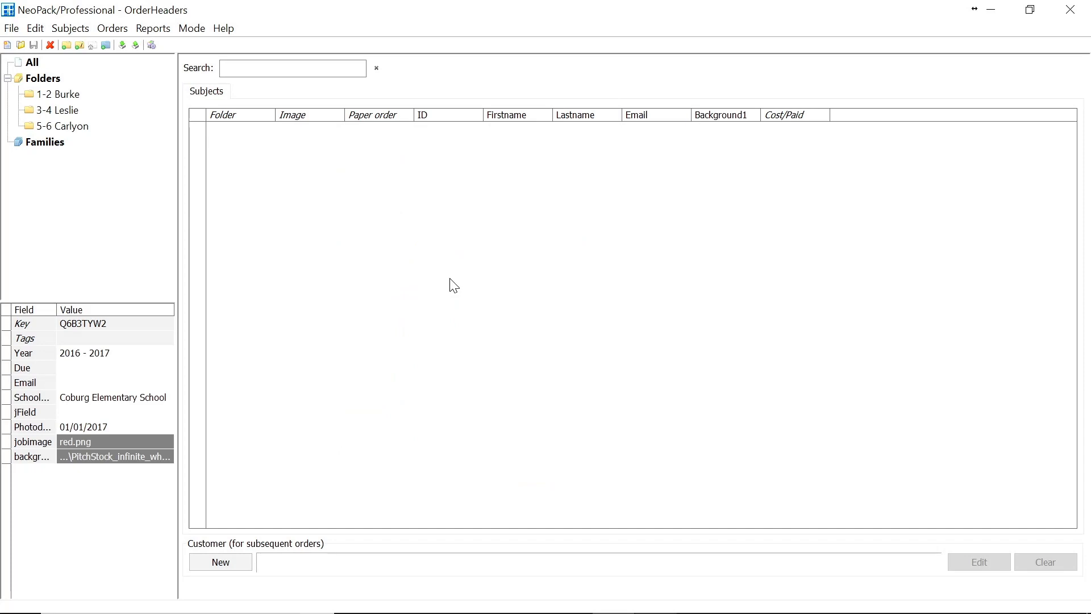
pyautogui.click(32, 63)
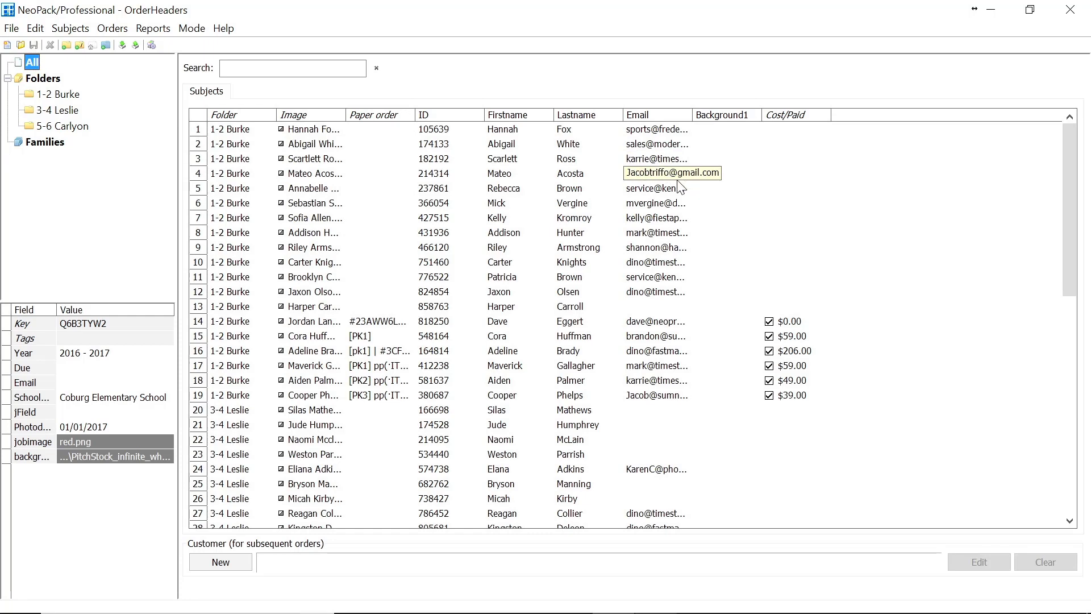
# Step: Close NeoPack, relaunch NeoPack Professional 4 and accept the database connection
pyautogui.click(1070, 10)
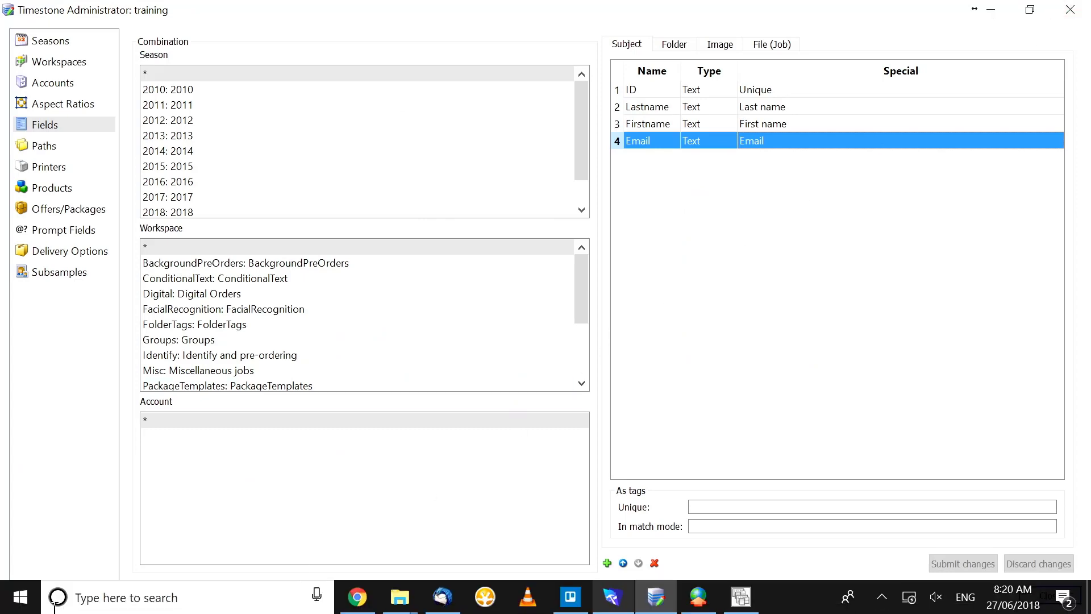
pyautogui.click(35, 609)
pyautogui.write('n')
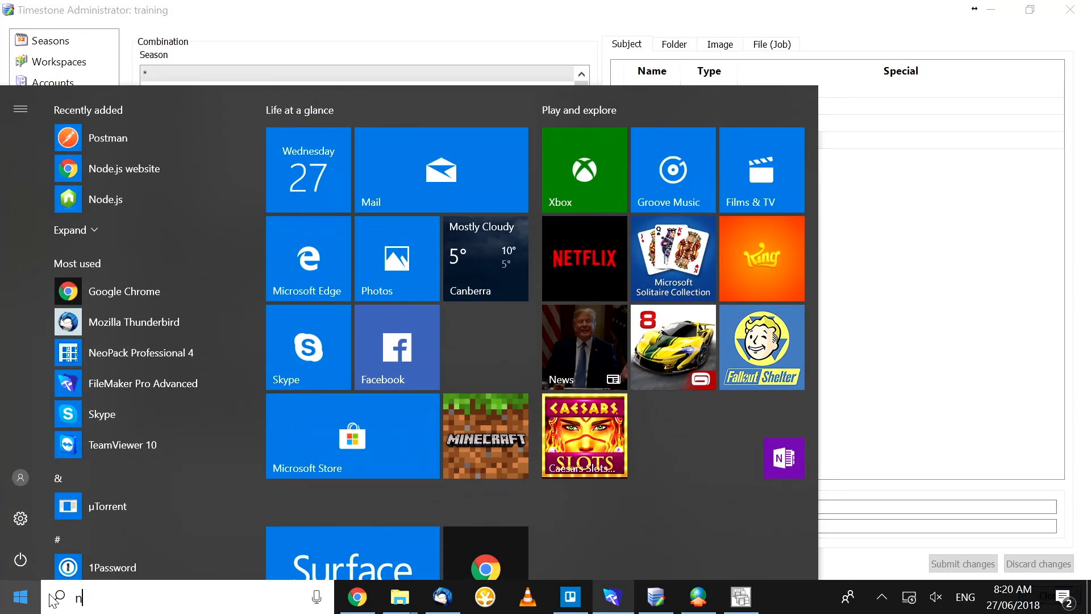
pyautogui.write('eopac')
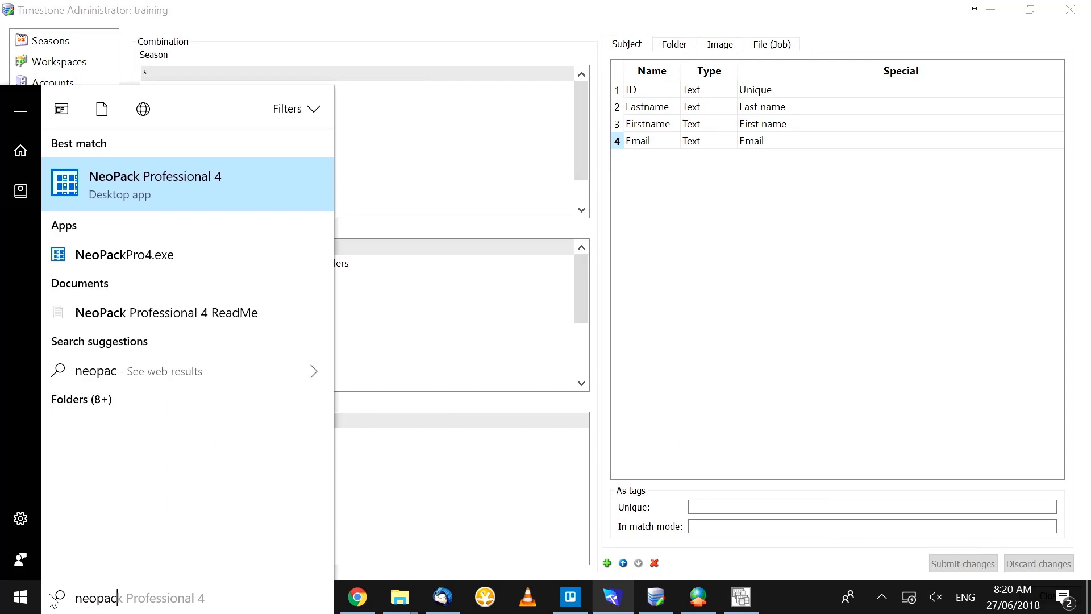
pyautogui.press('Return')
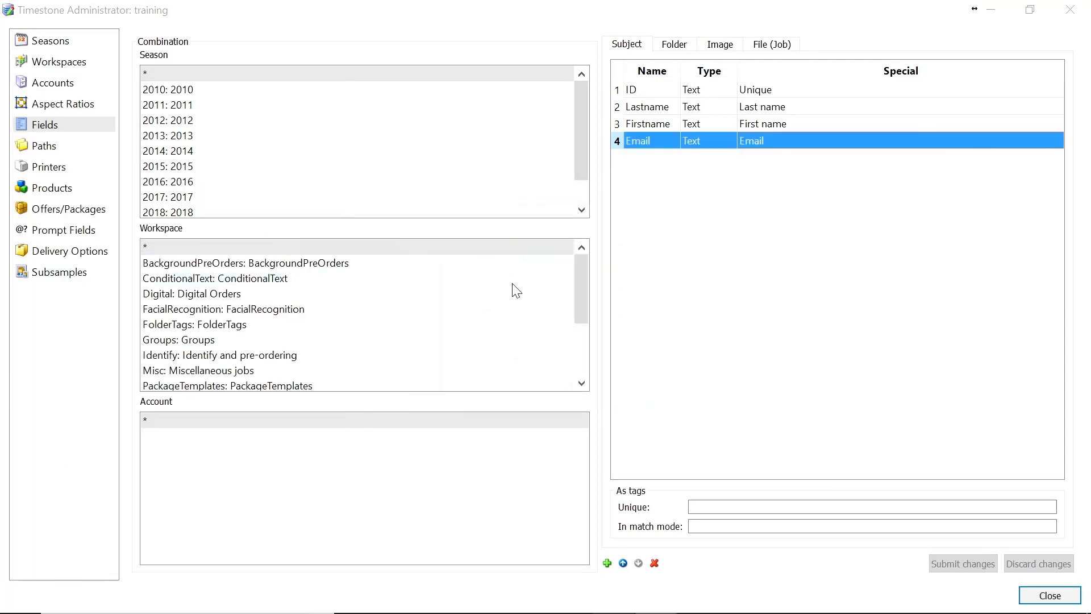
pyautogui.click(546, 396)
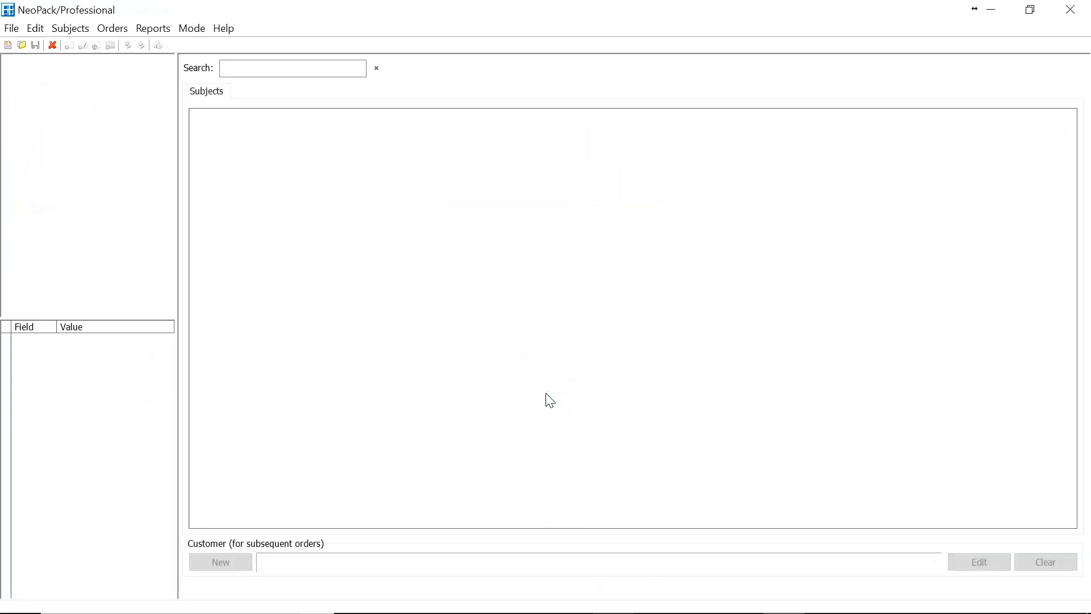
# Step: Reopen the OrderHeaders job in the restarted NeoPack and show all its subjects to check the column layout
pyautogui.click(23, 46)
pyautogui.write('orde')
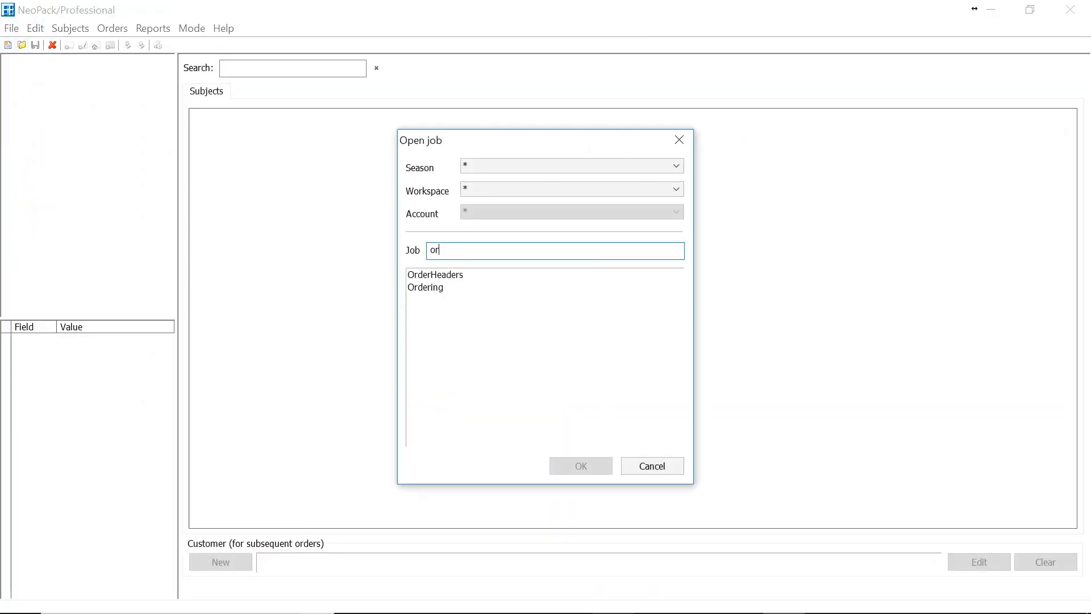
pyautogui.click(448, 275)
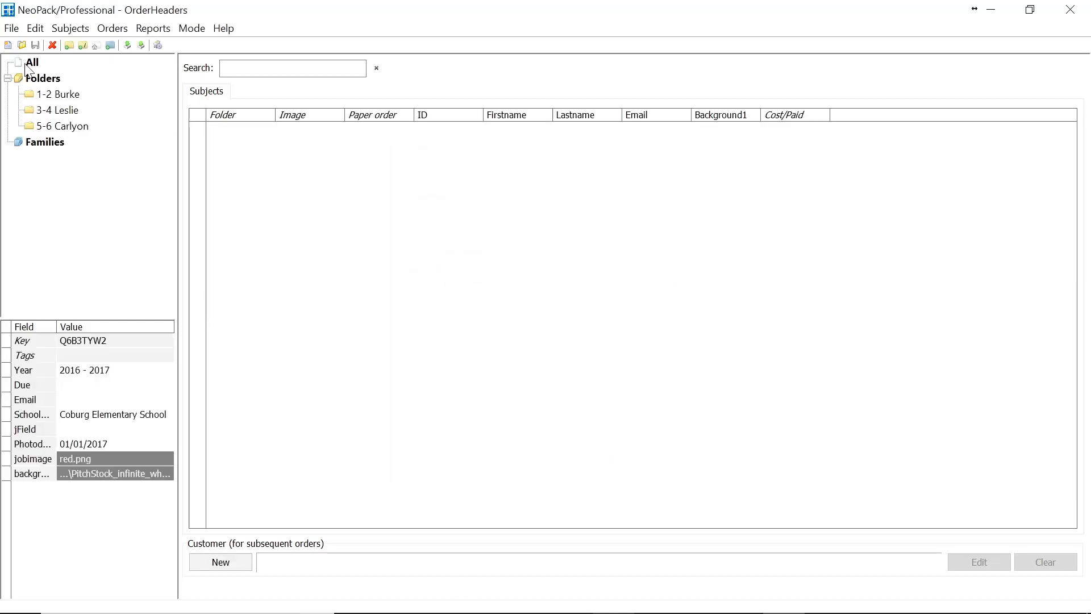
pyautogui.click(32, 63)
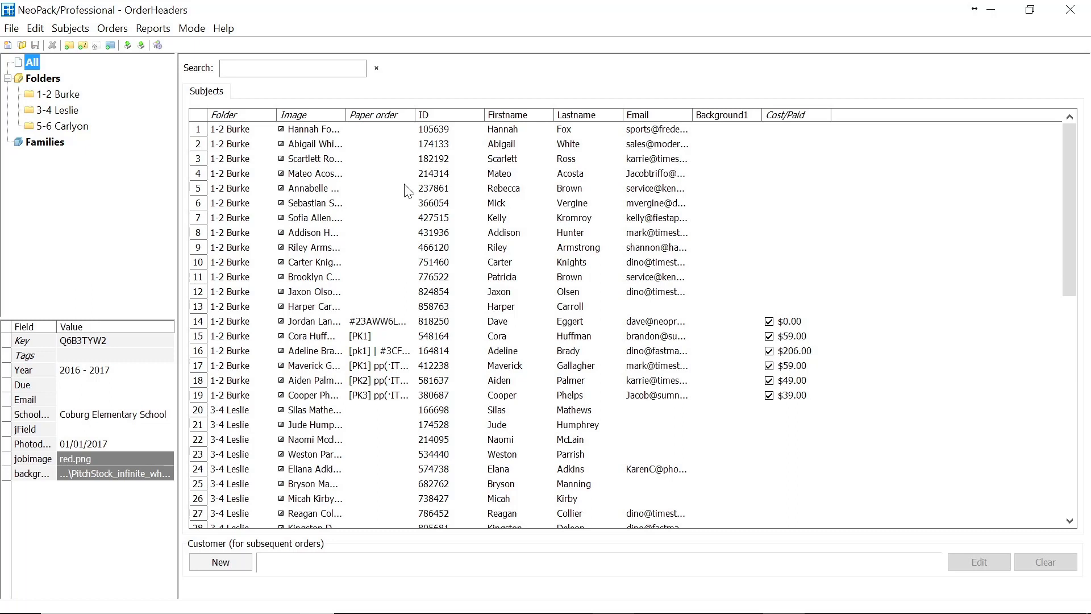
# Step: Launch NeoComposite 4 and connect to the training database with the remembered login
pyautogui.click(19, 598)
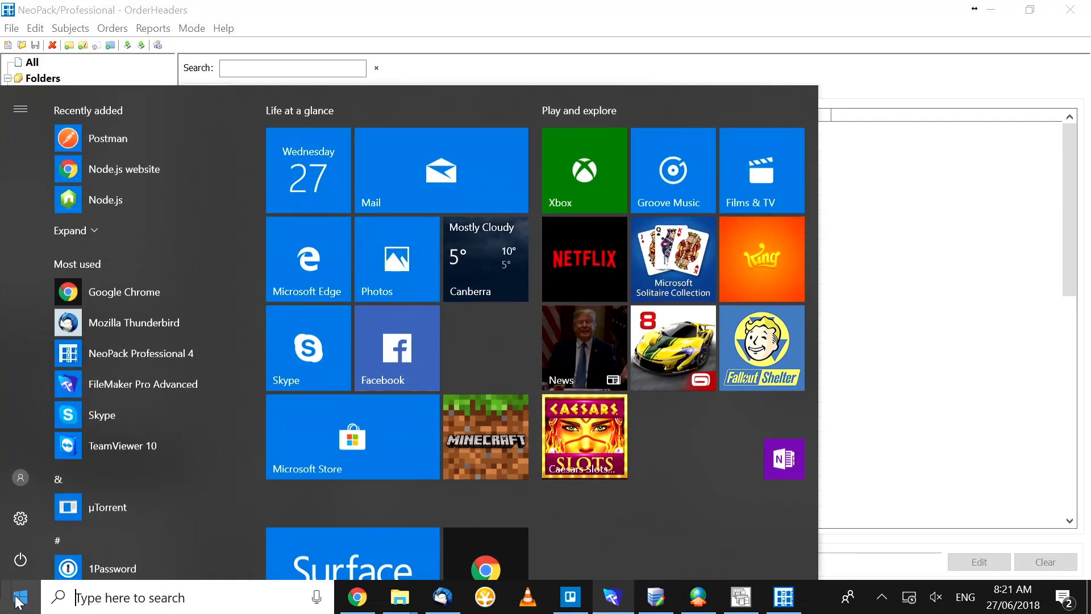
pyautogui.write('neocom')
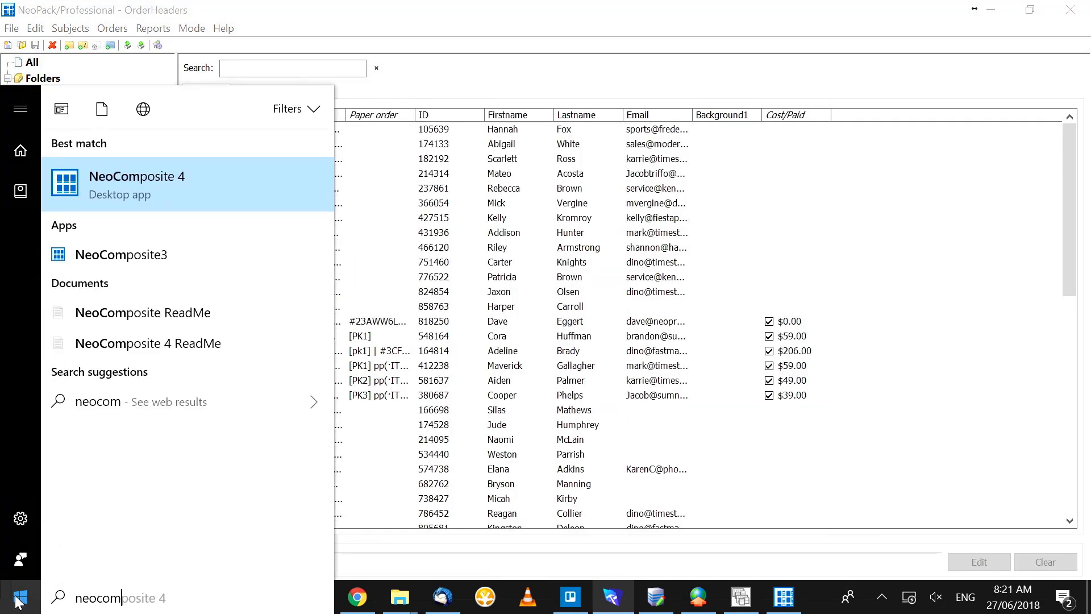
pyautogui.press('Return')
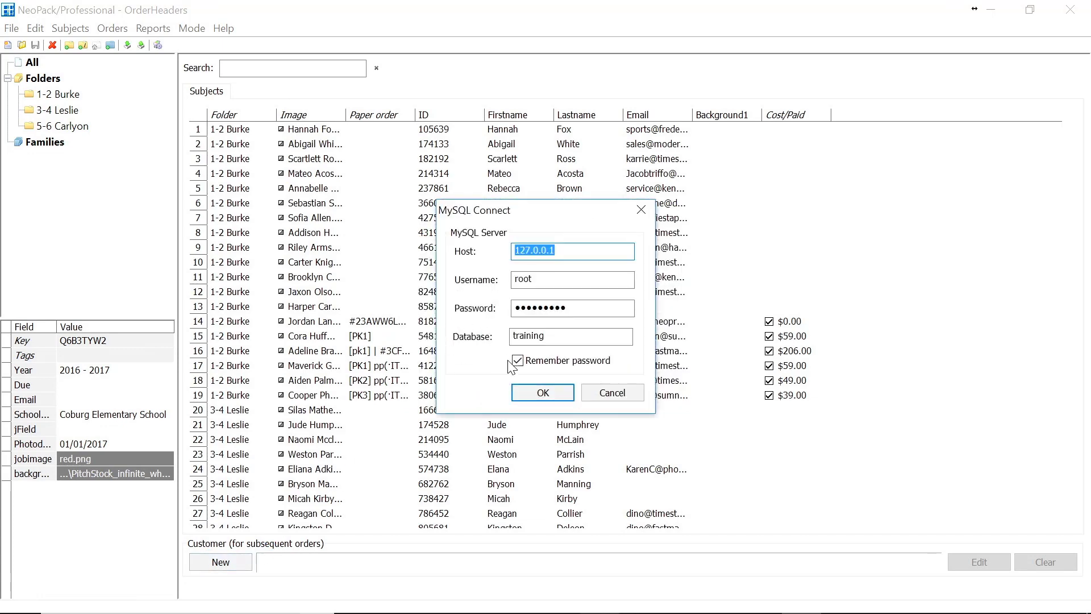
pyautogui.click(538, 394)
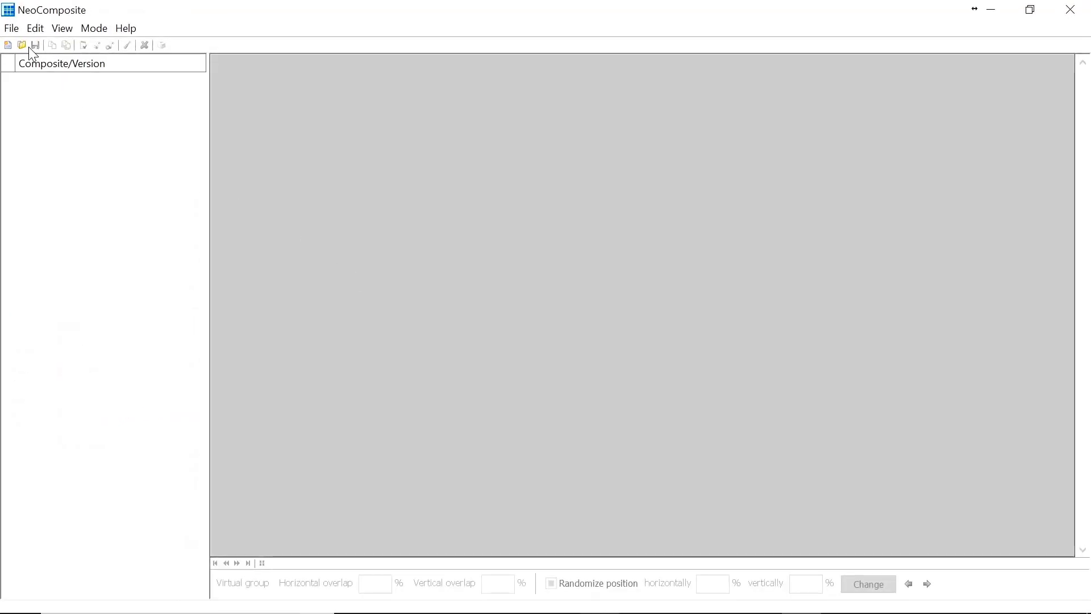
# Step: Open the OrderHeaders job in NeoComposite, list all its subjects, and examine the columns through to Fulfill
pyautogui.click(21, 45)
pyautogui.write('ord')
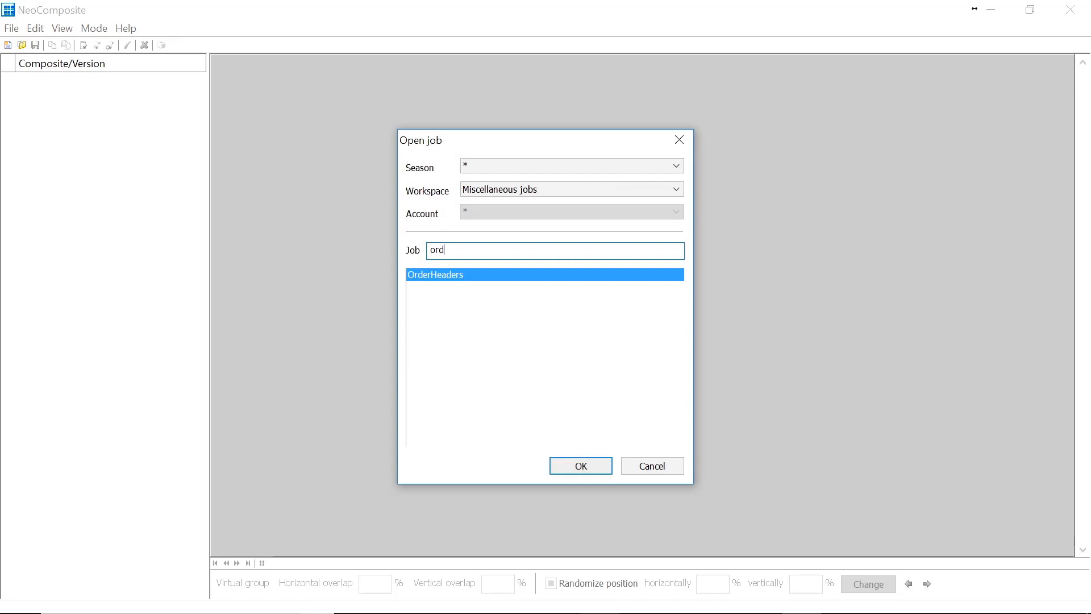
pyautogui.write('h')
pyautogui.press('Return')
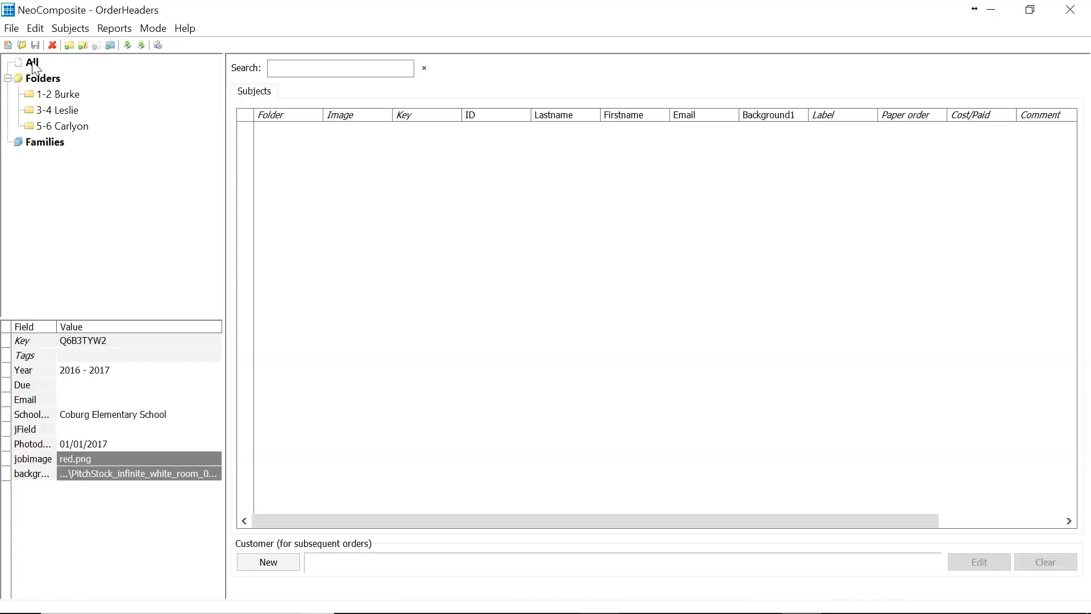
pyautogui.click(33, 62)
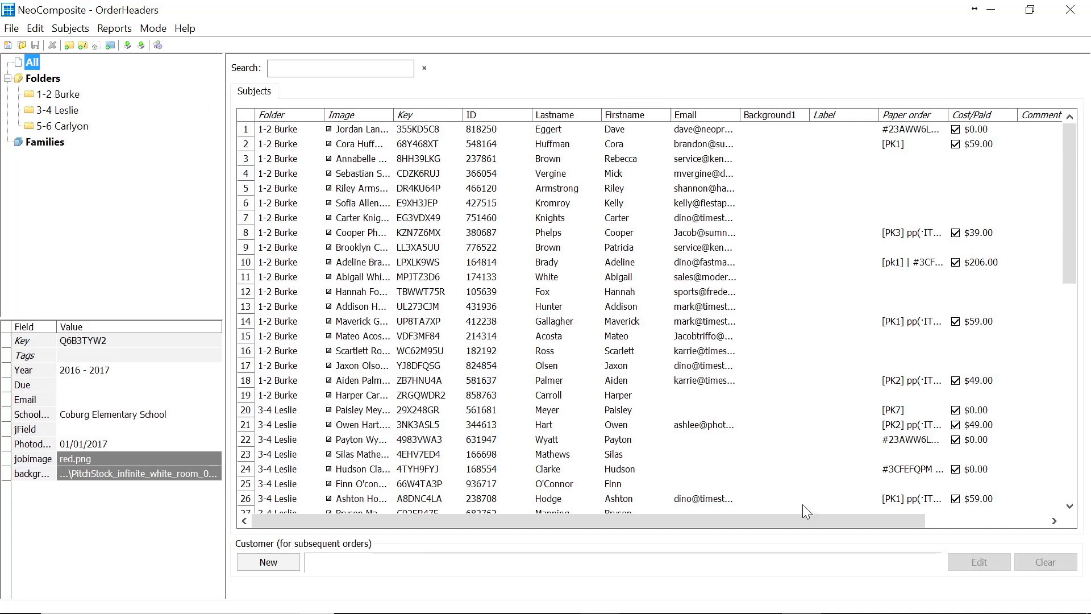
pyautogui.moveTo(790, 519); pyautogui.dragTo(944, 507)
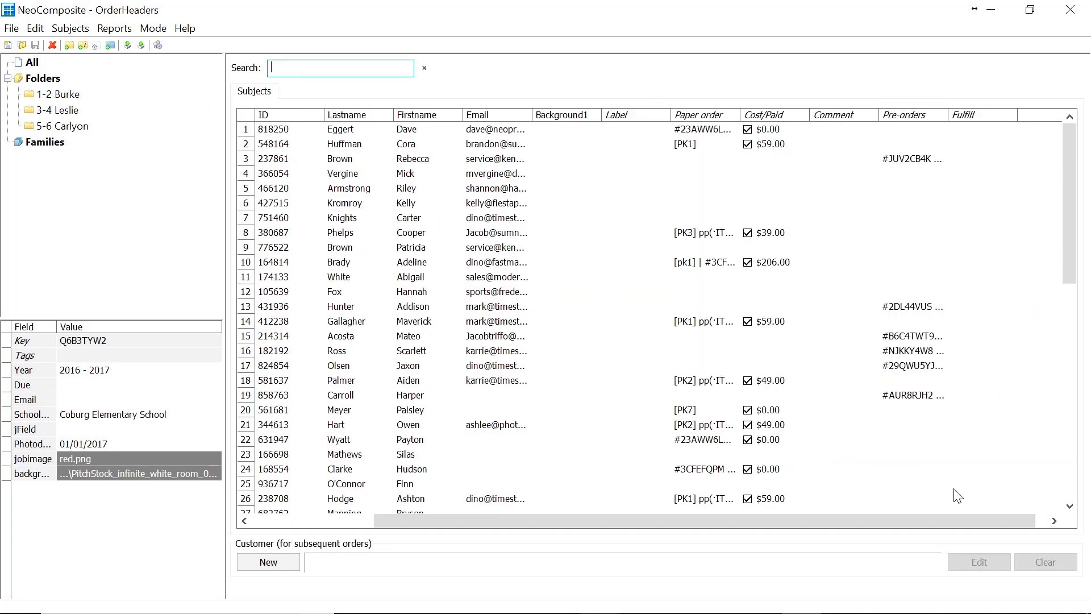